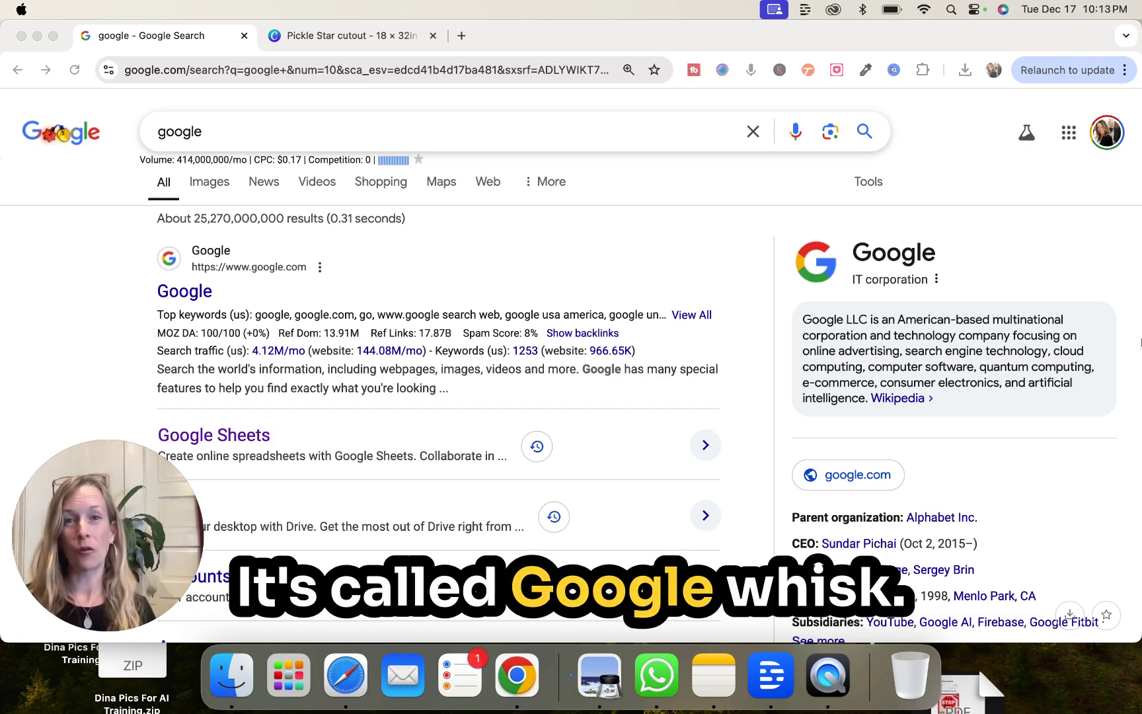
Search Google for "google whisk" and open the Google Labs Whisk result
click(300, 130)
text(whisk)
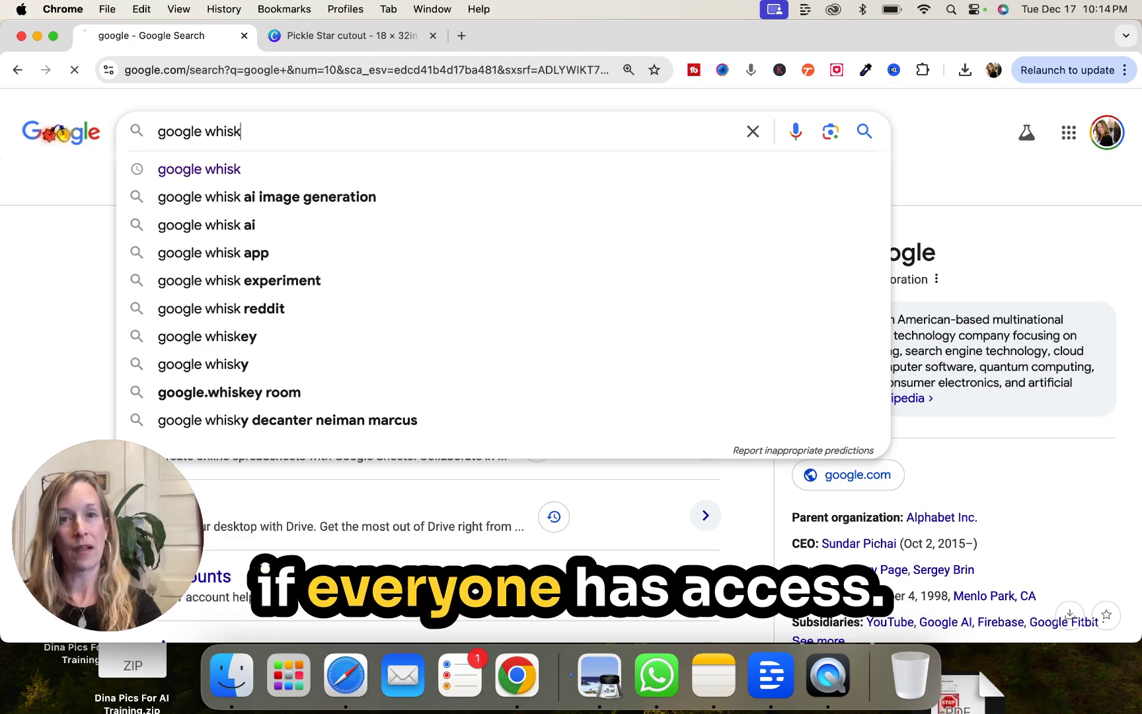
key(Return)
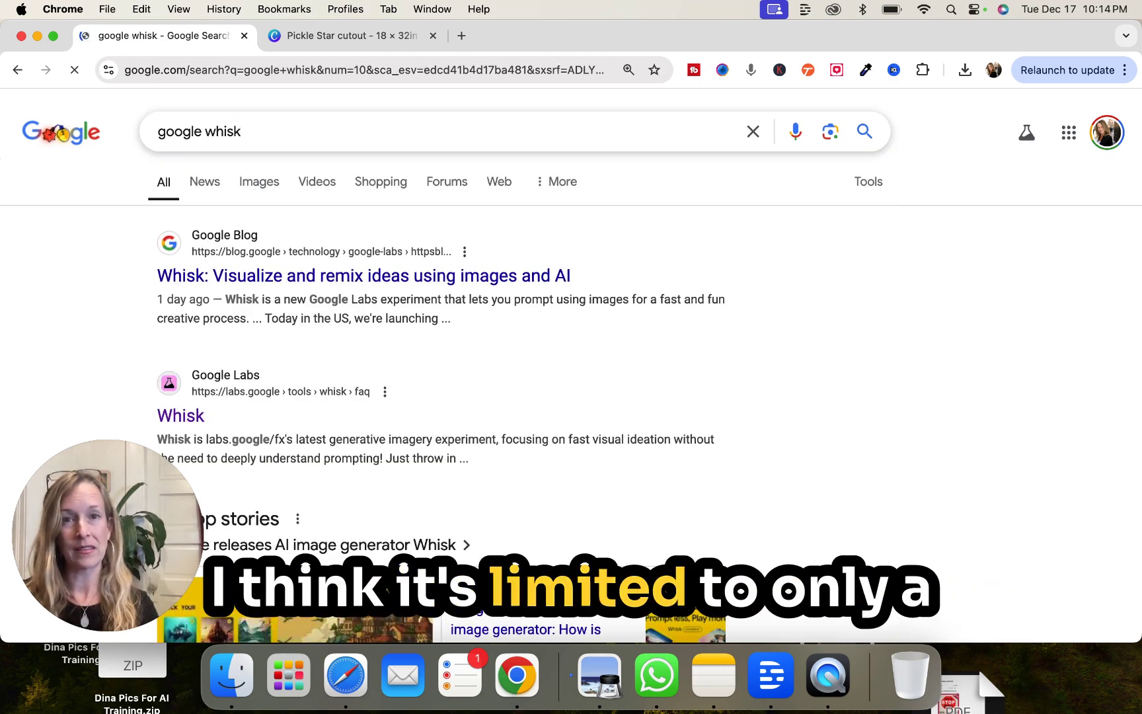
scroll(337, 317, down, 4)
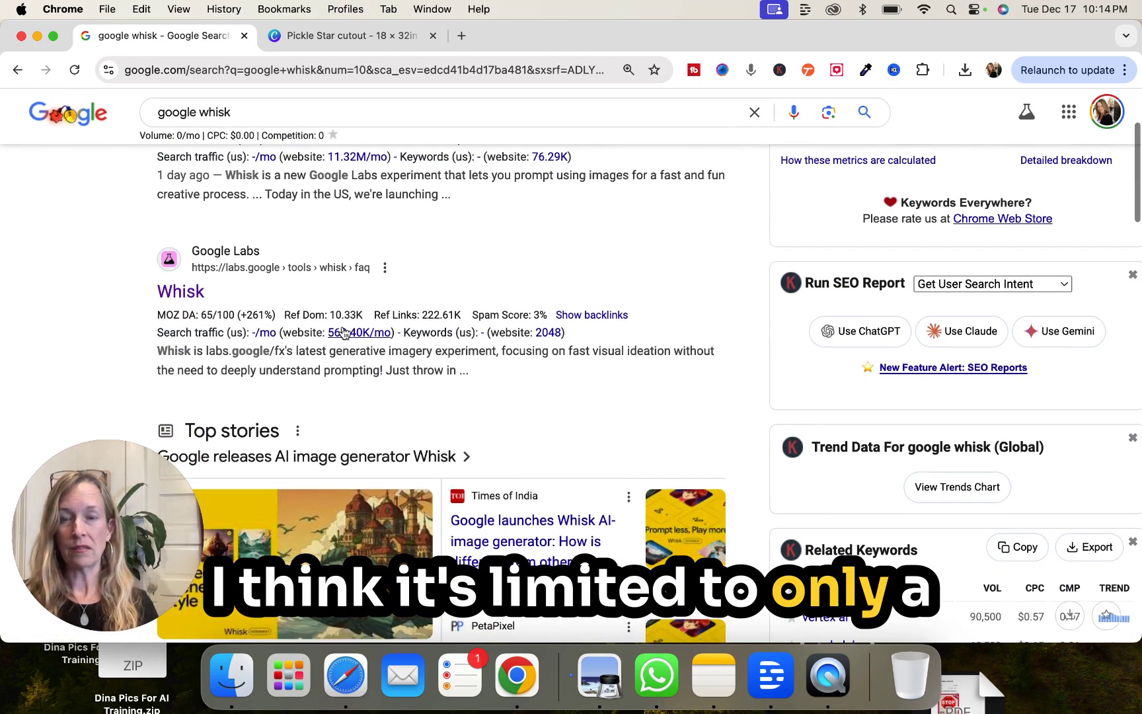
mouse_move(343, 333)
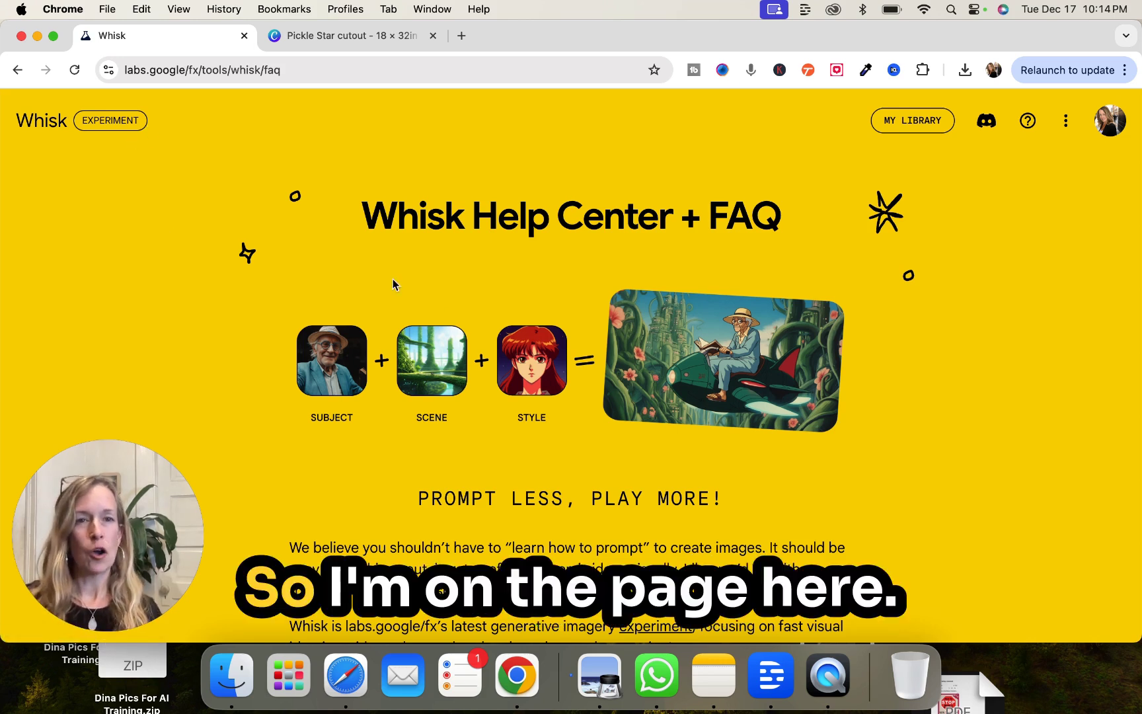
View the subject, scene and style example in the Whisk FAQ and switch the browser window to full screen
scroll(507, 311, down, 2)
scroll(507, 311, down, 1)
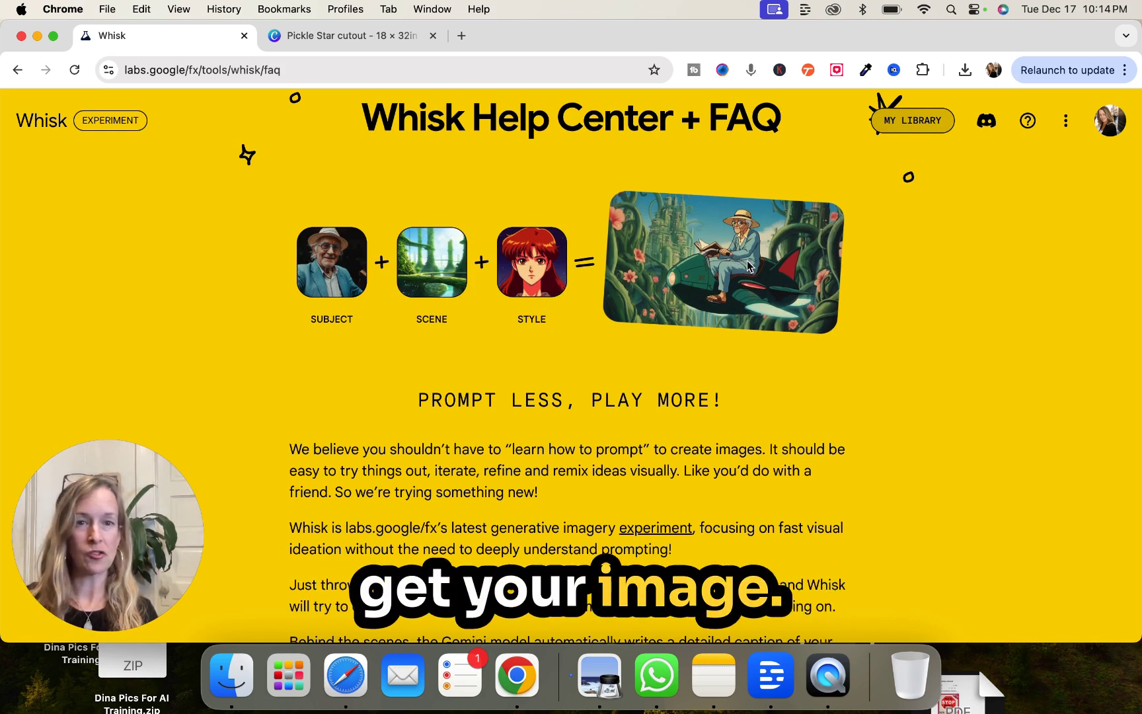
click(52, 36)
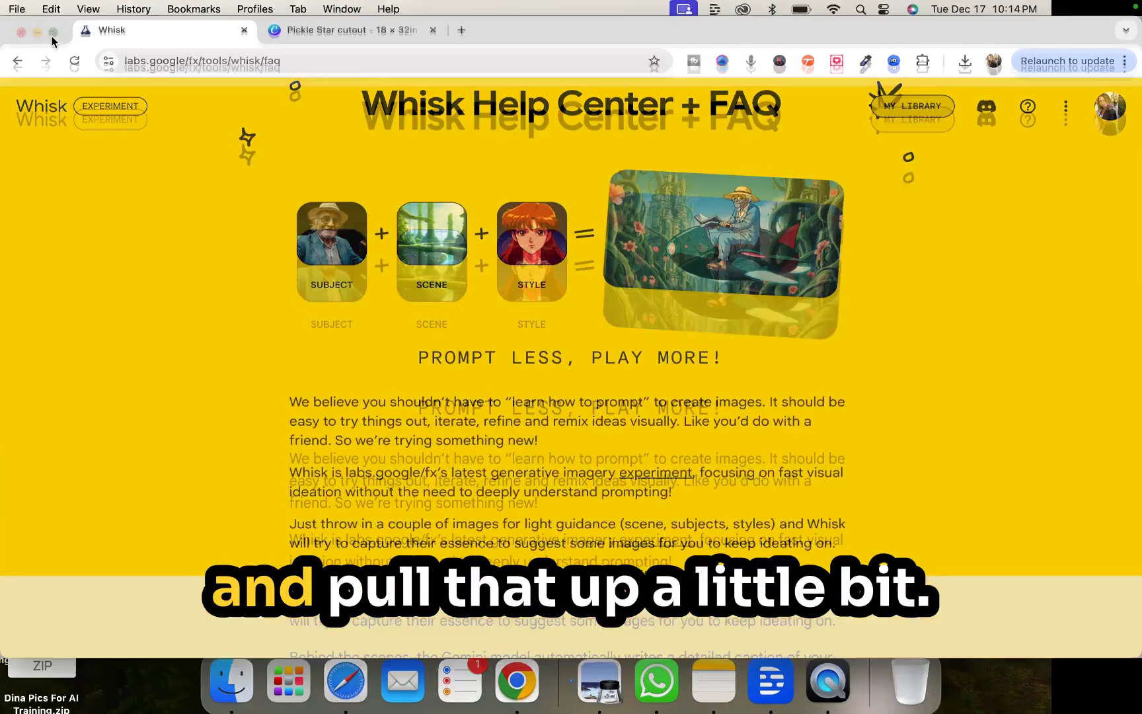
Expand the "Creating with Whisk is simple!" FAQ section and read its Prepare, Explore, Refine and Diagnose guidance
scroll(446, 285, down, 5)
scroll(445, 284, down, 5)
click(512, 434)
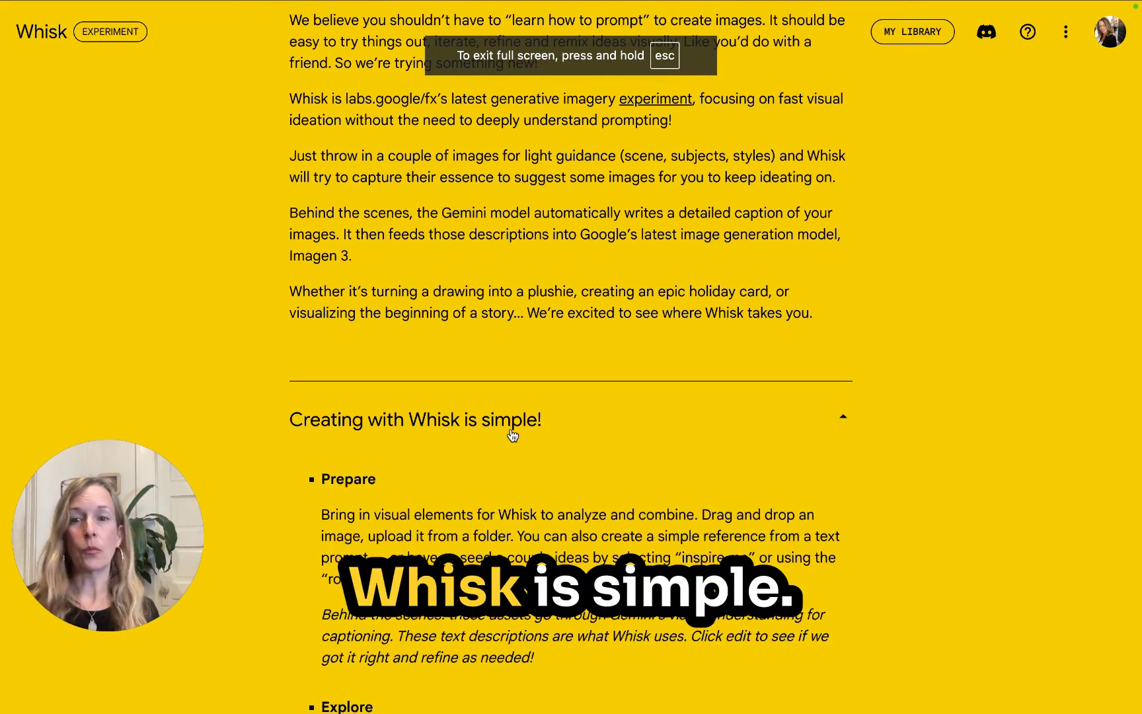
scroll(511, 431, down, 2)
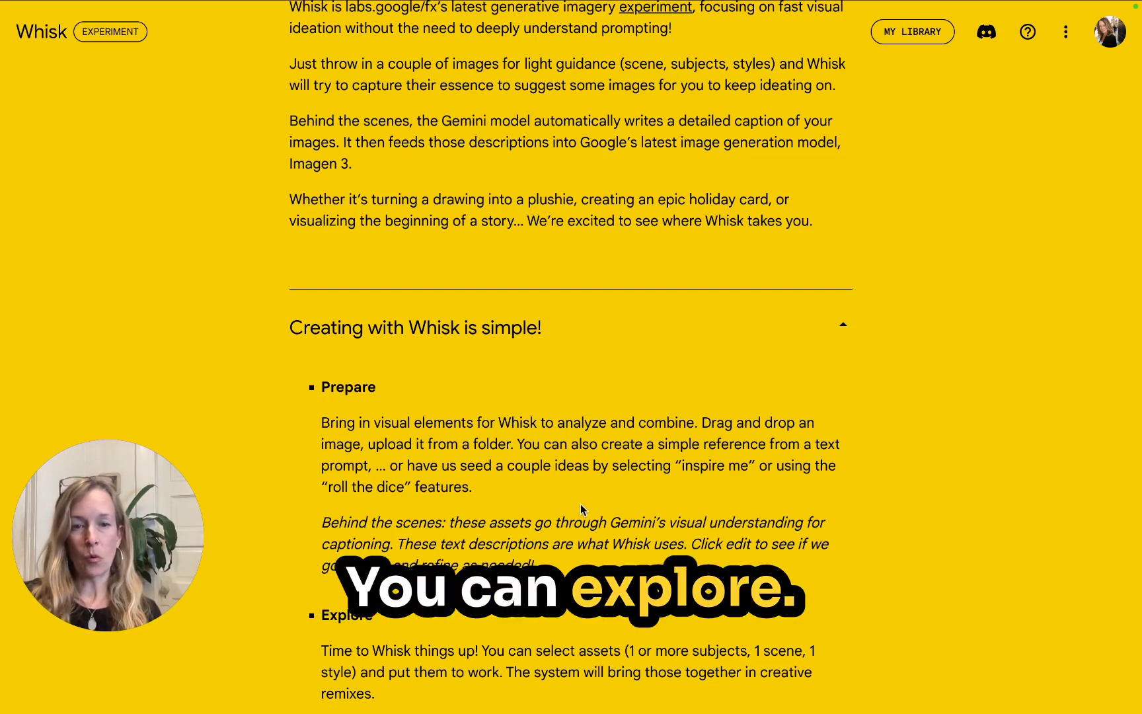
scroll(582, 494, down, 3)
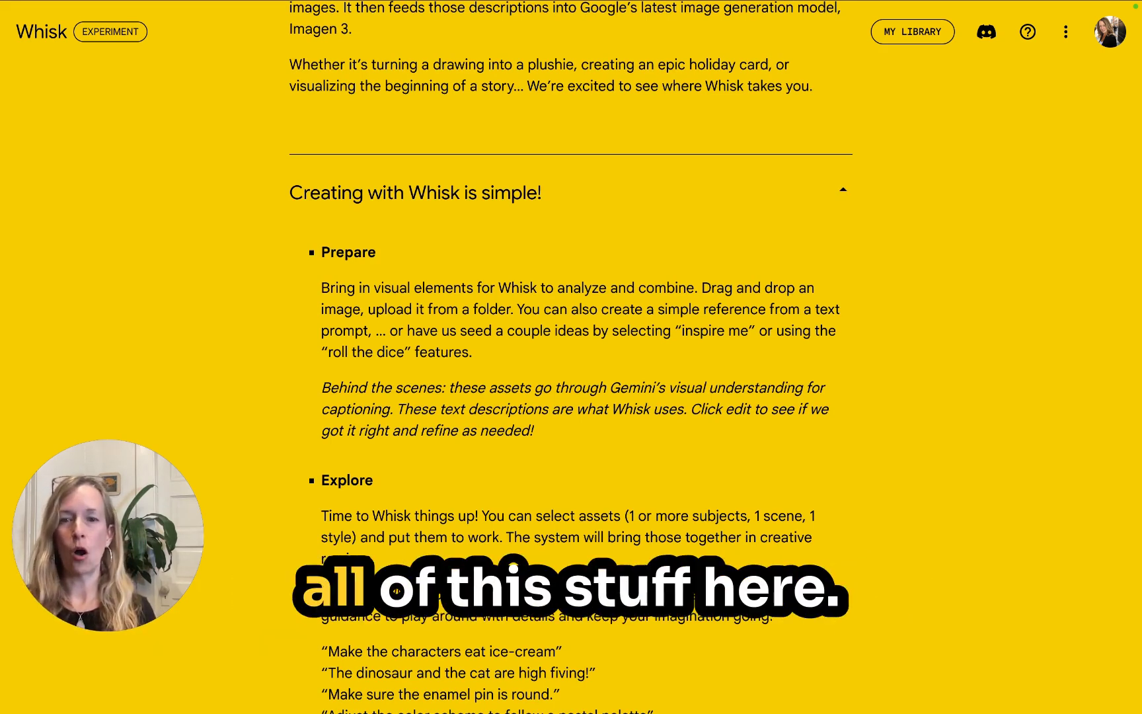
scroll(596, 557, down, 3)
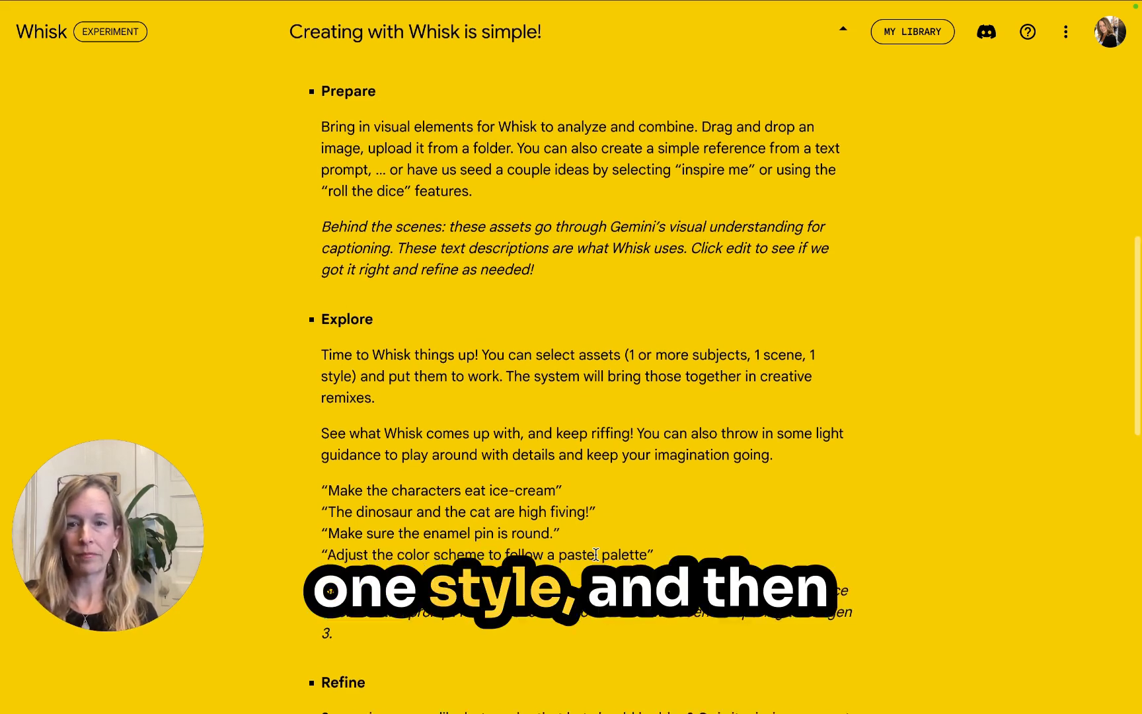
scroll(596, 555, down, 4)
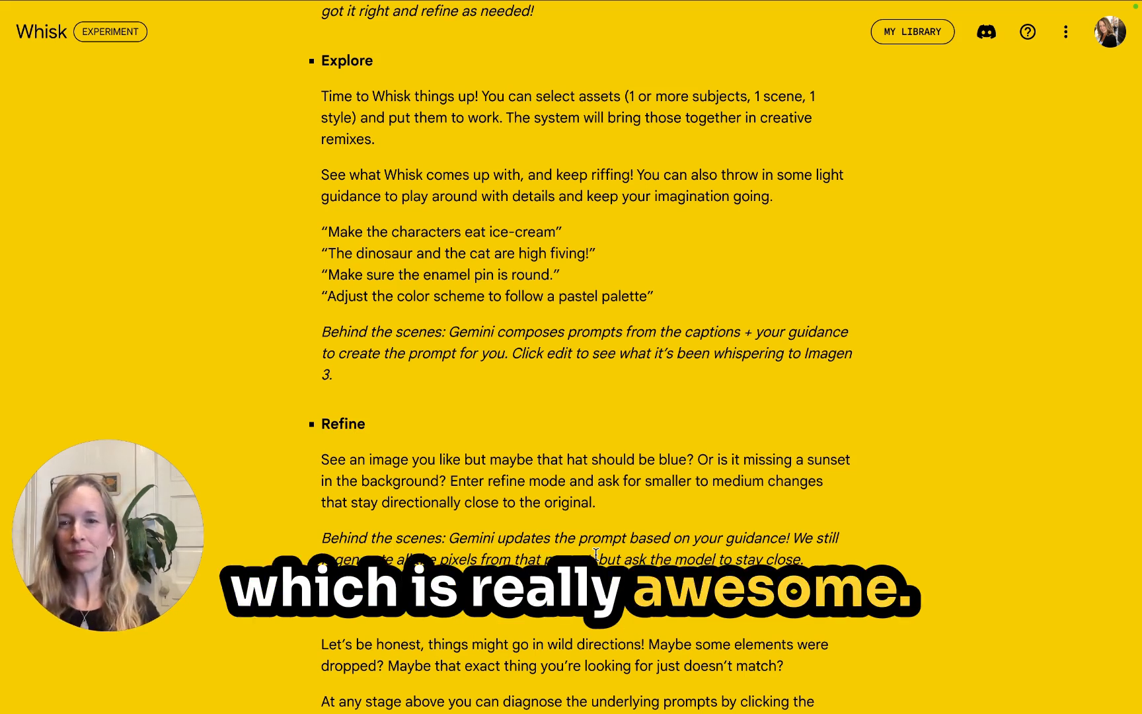
scroll(698, 448, down, 2)
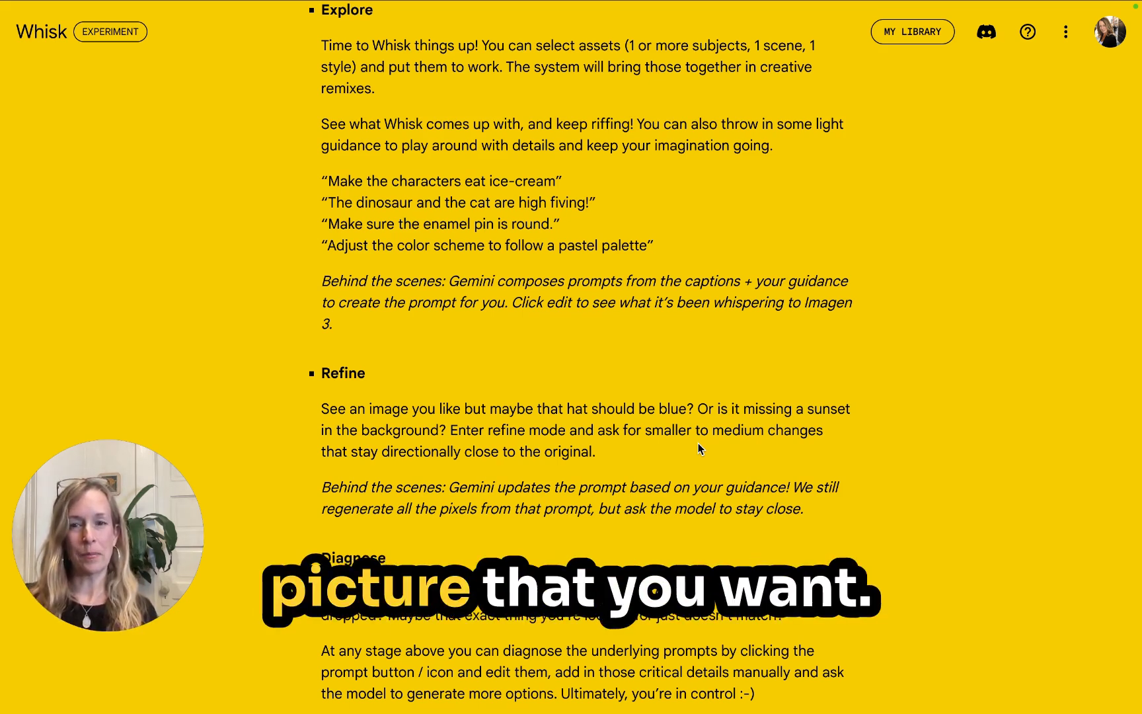
scroll(732, 411, down, 3)
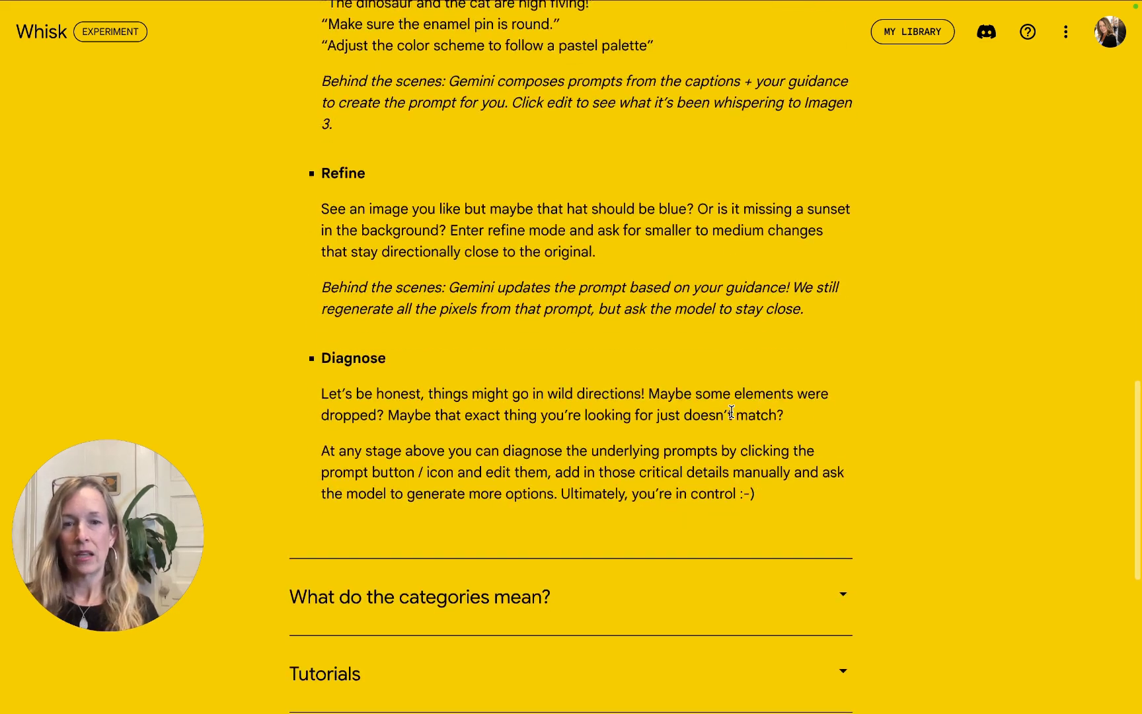
scroll(658, 450, down, 2)
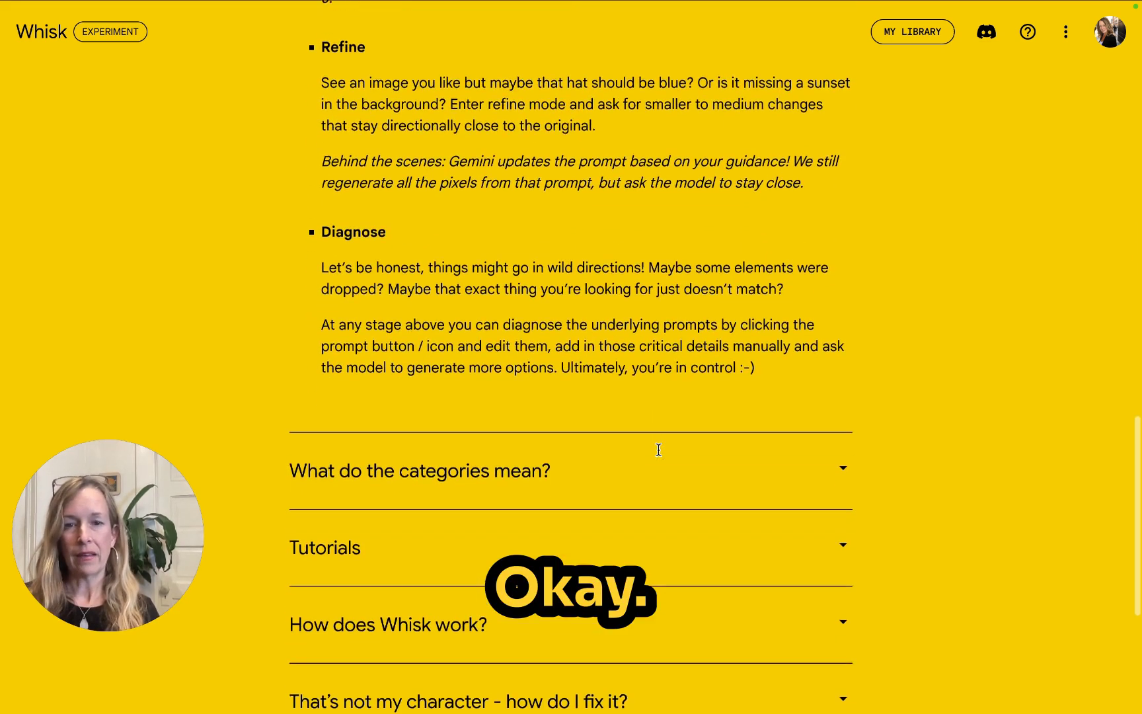
Expand the "What do the categories mean?" FAQ section and read the Subject, Scene and Style explanations
click(574, 485)
scroll(574, 504, down, 4)
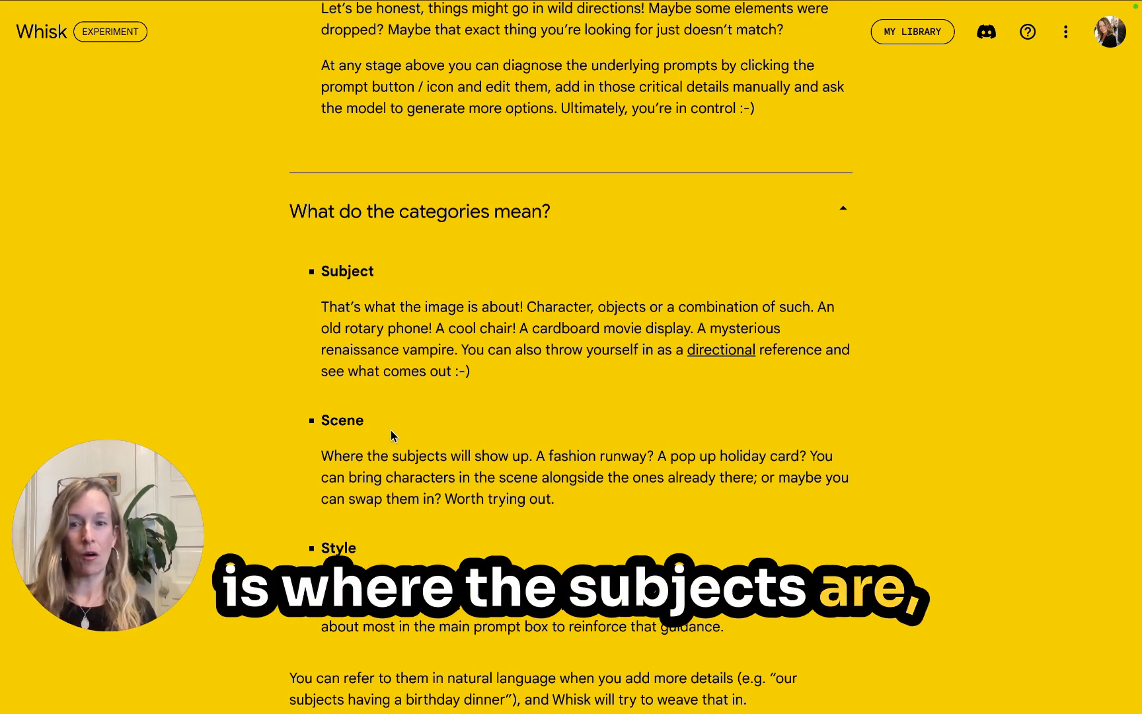
scroll(391, 433, down, 3)
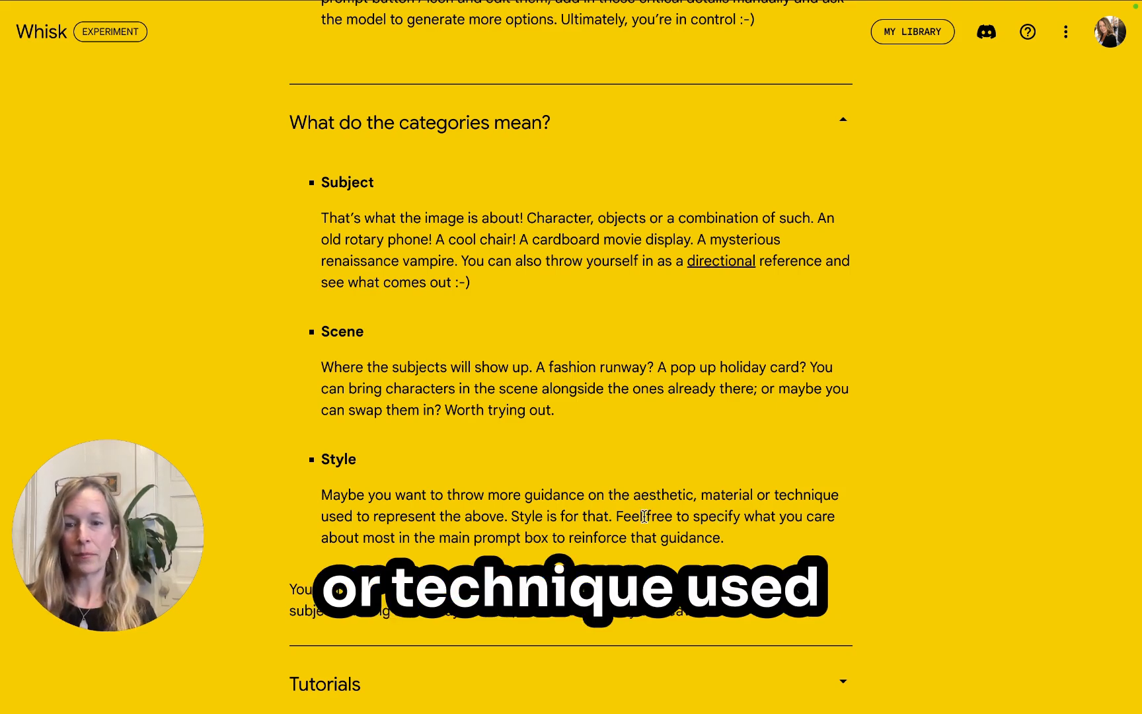
scroll(641, 515, down, 3)
scroll(644, 523, up, 10)
scroll(646, 522, up, 15)
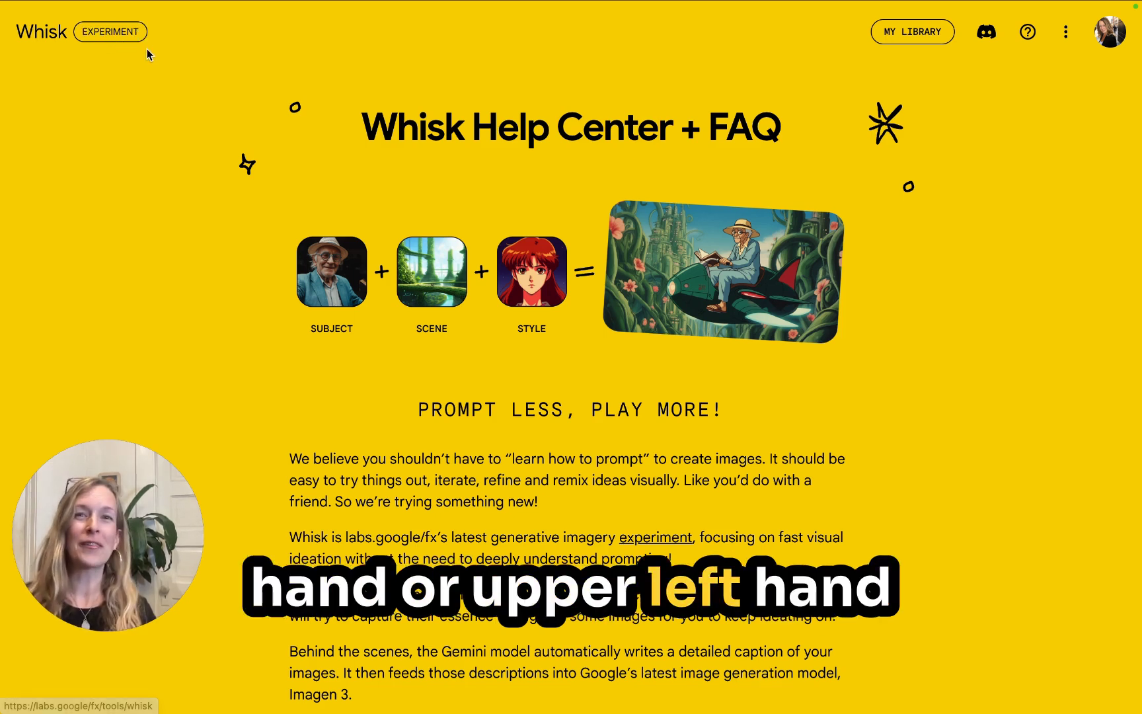
Open the main Whisk creation page and choose Plushie as the item to make
click(124, 35)
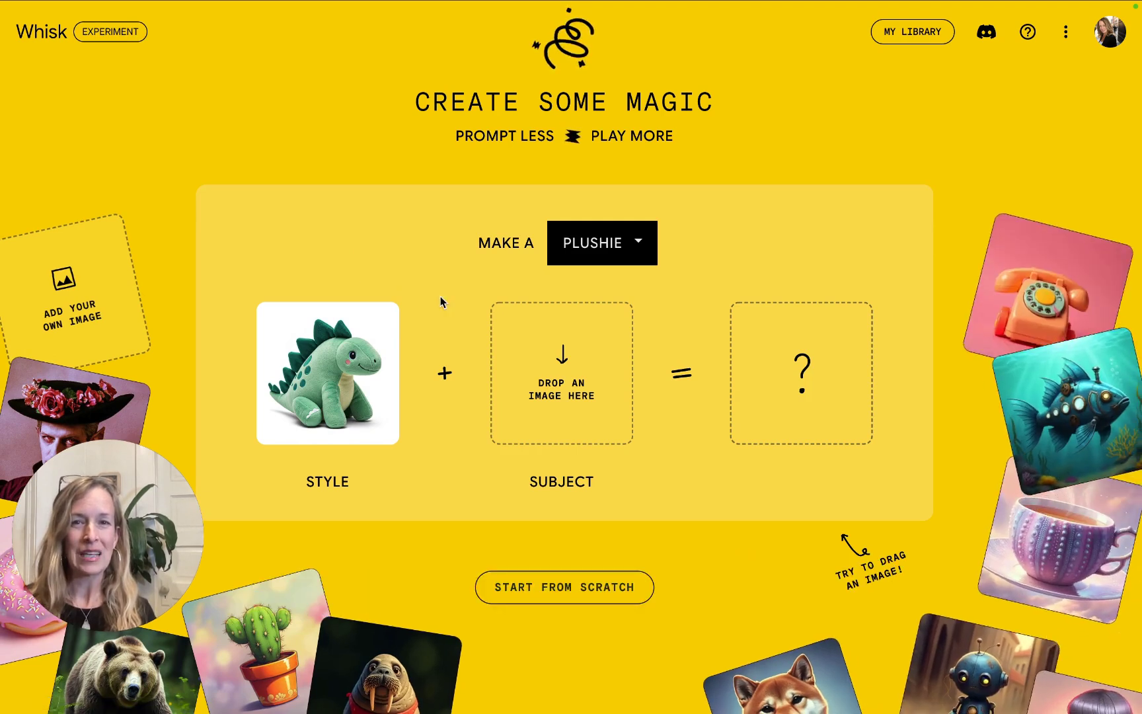
click(645, 237)
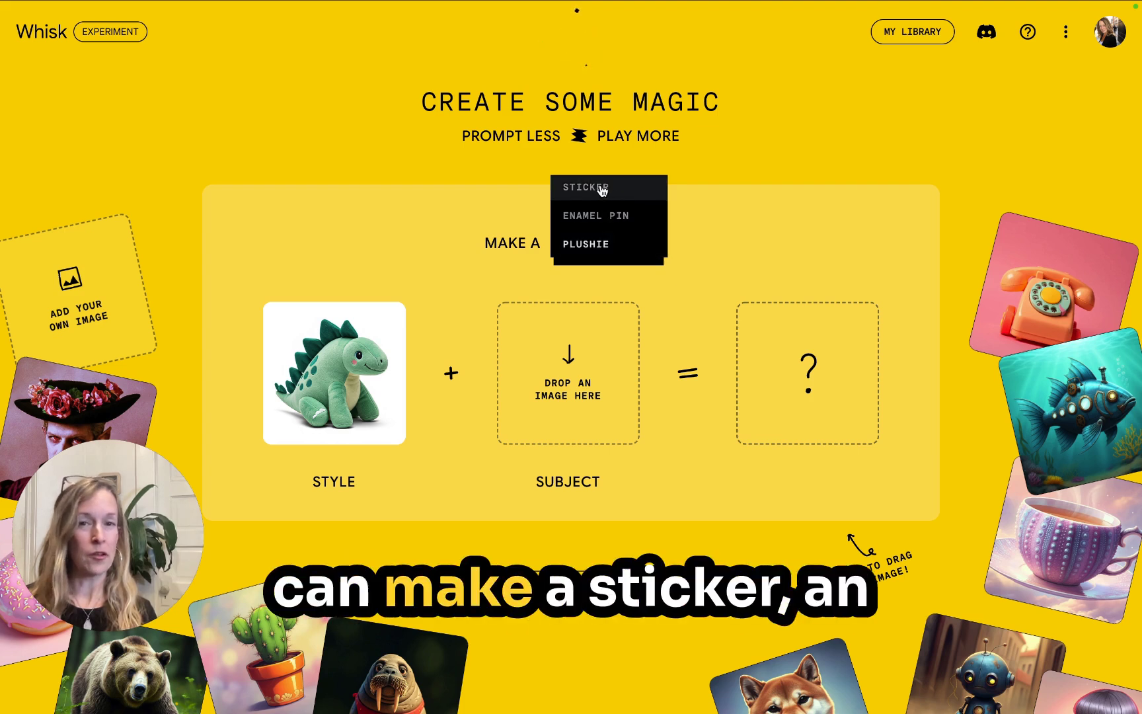
click(595, 244)
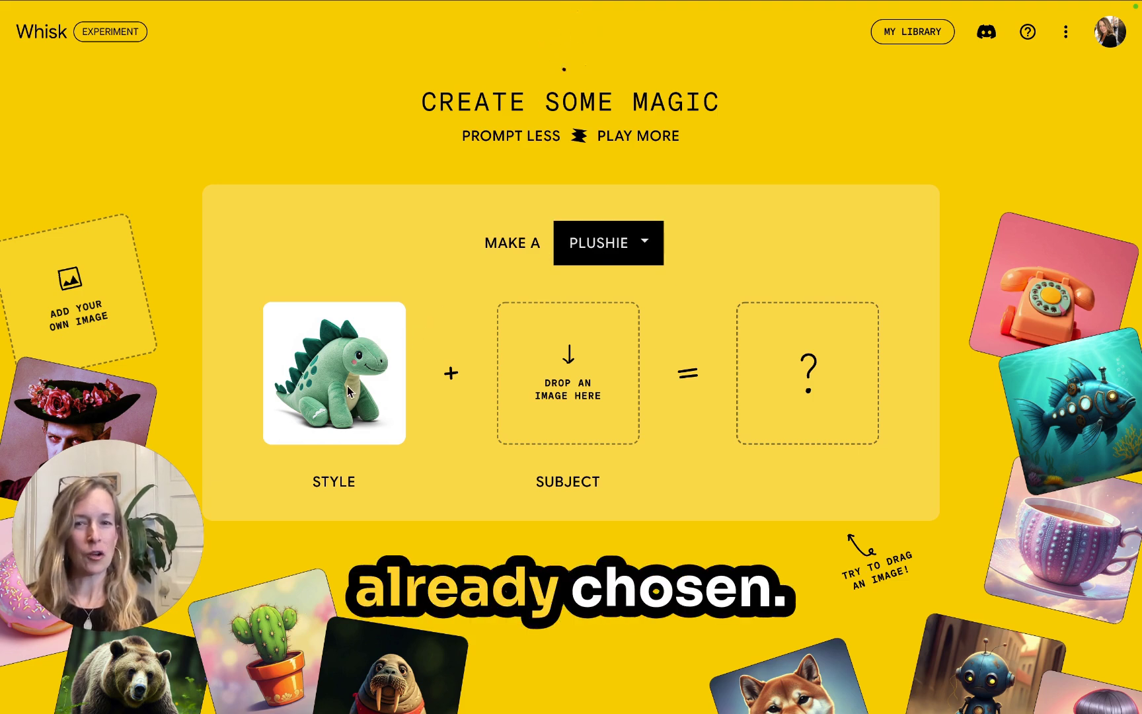
click(572, 385)
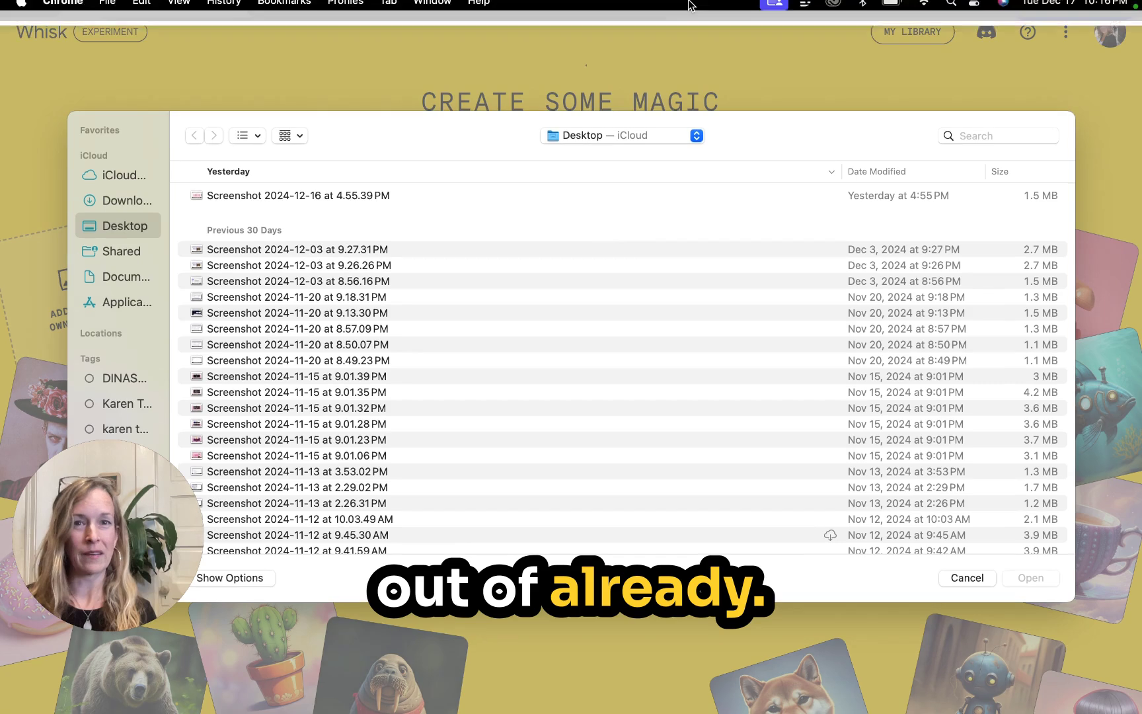
click(970, 135)
text(pickle star)
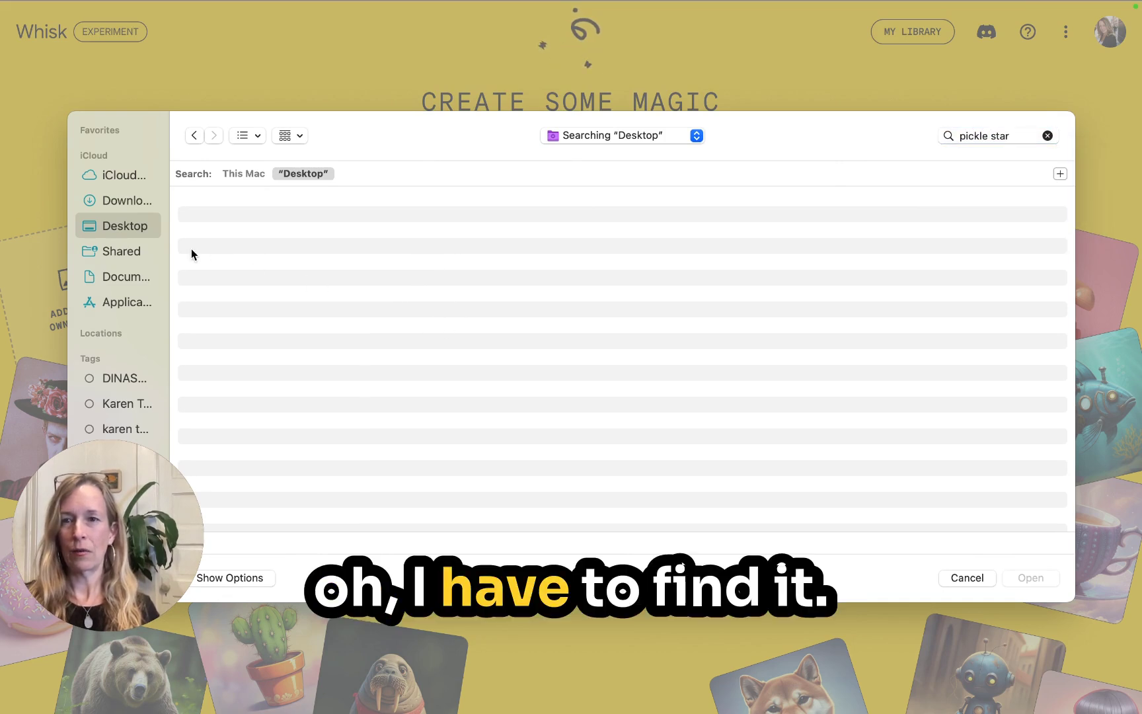
click(131, 277)
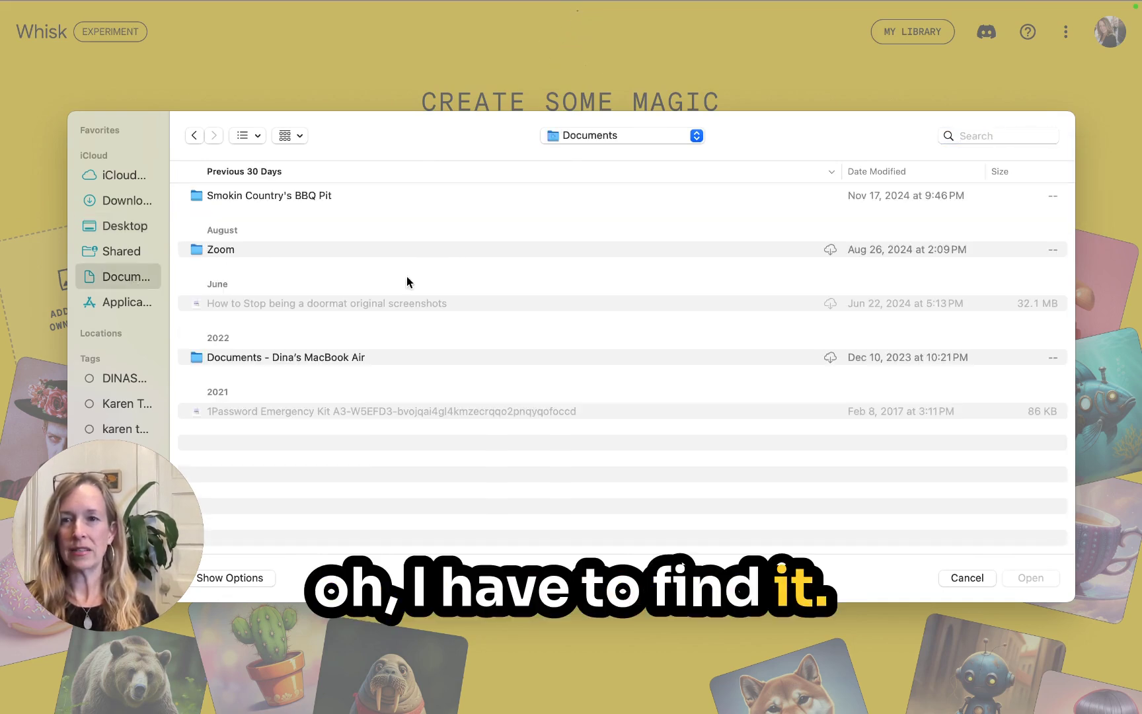
click(991, 132)
text(pick)
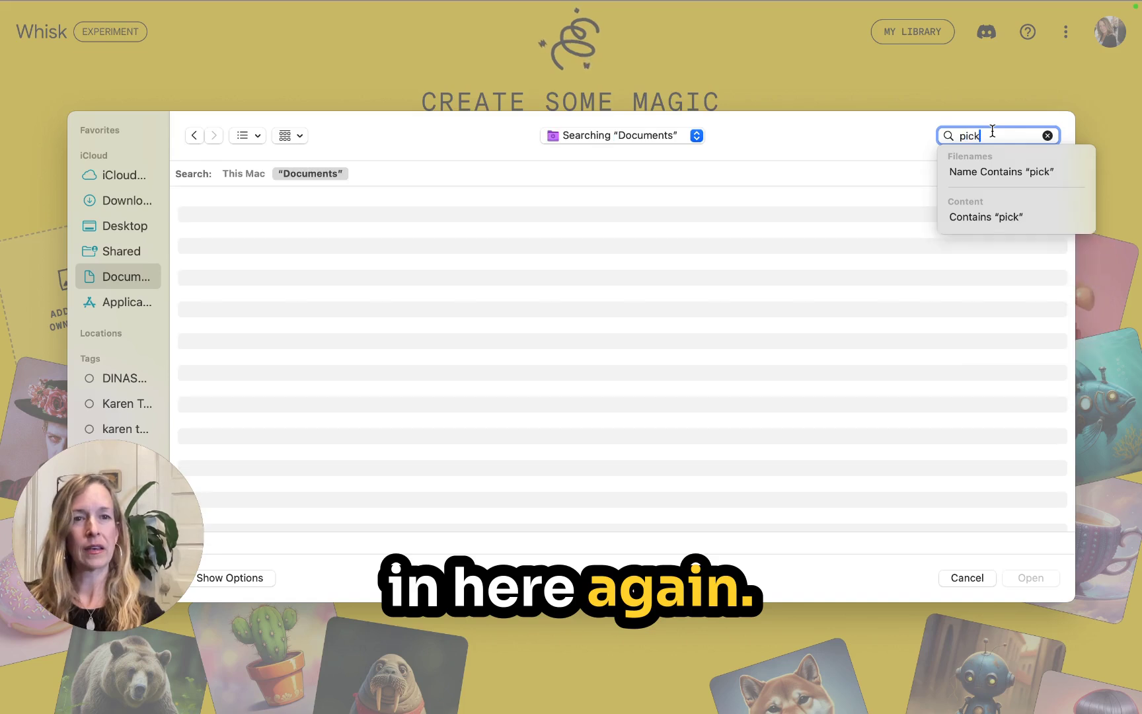
text(le star)
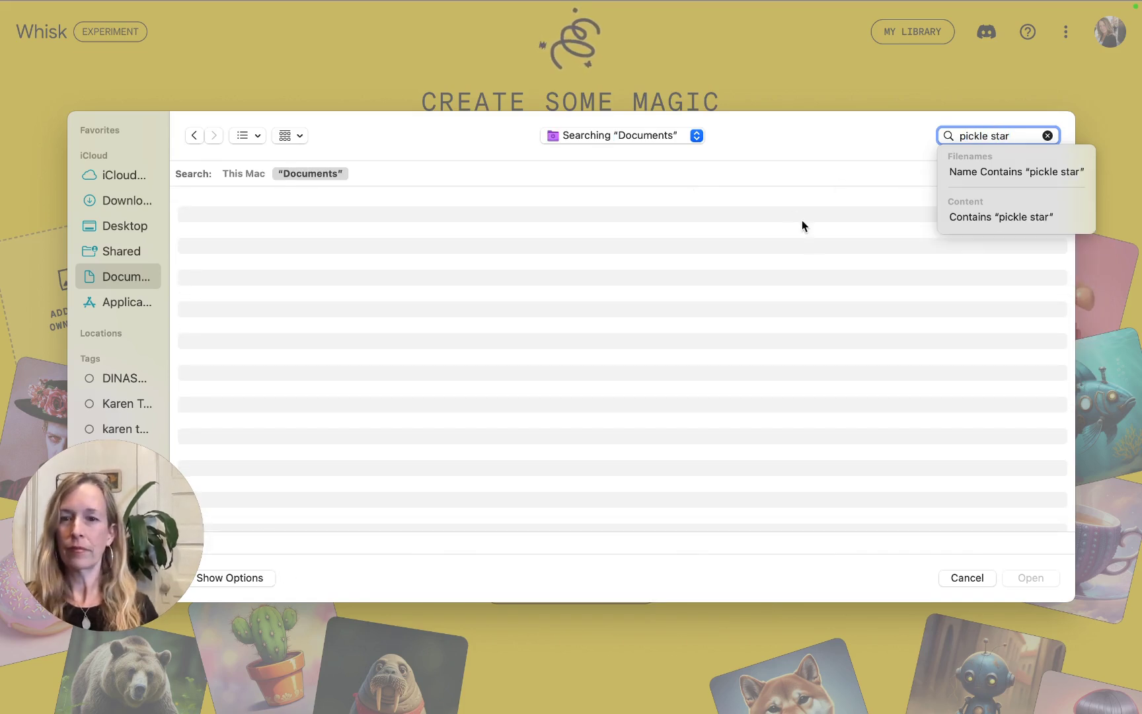
click(803, 228)
mouse_move(66, 4)
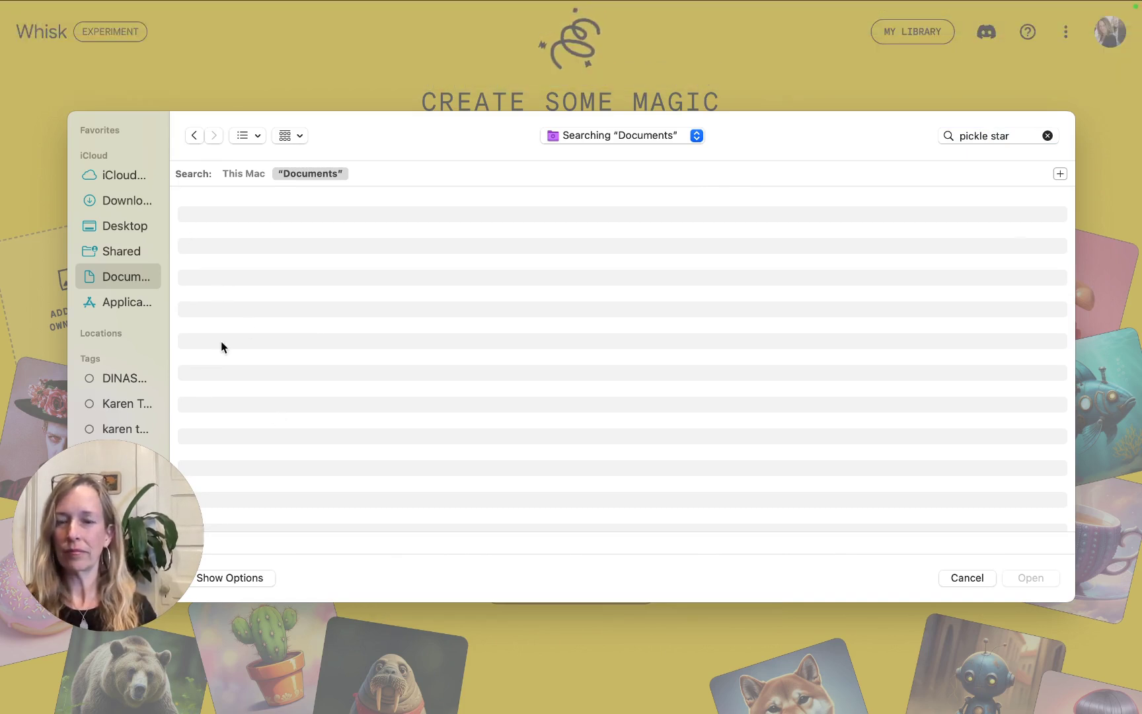
mouse_move(938, 3)
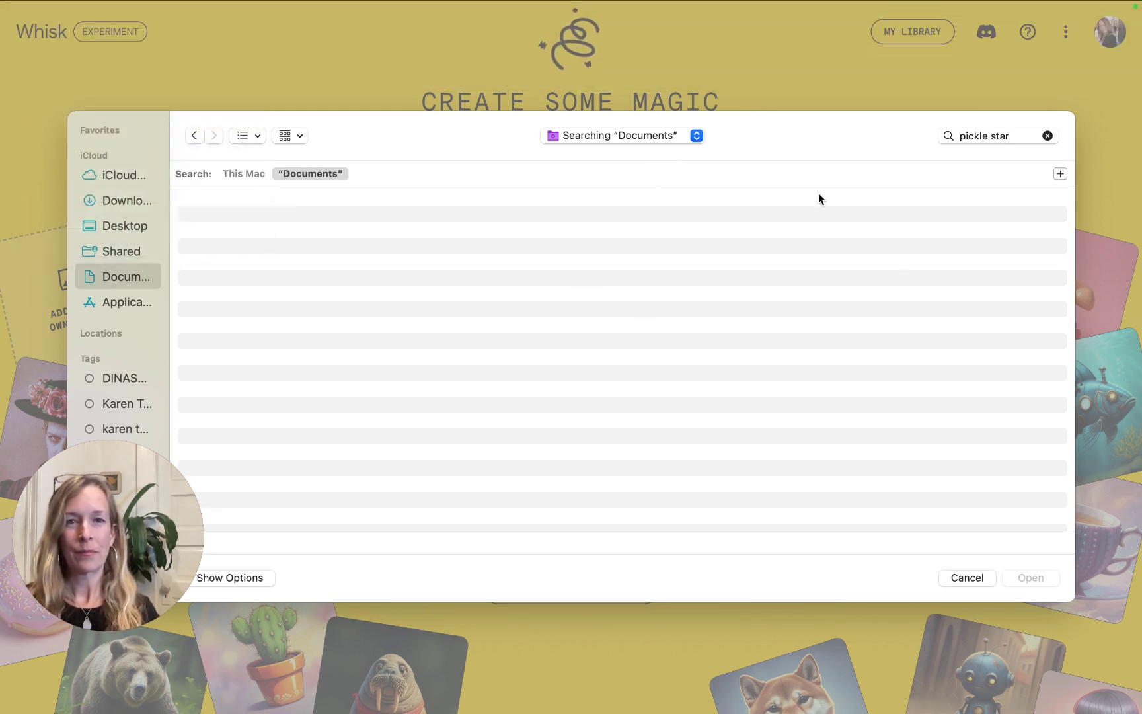
click(1125, 400)
click(975, 575)
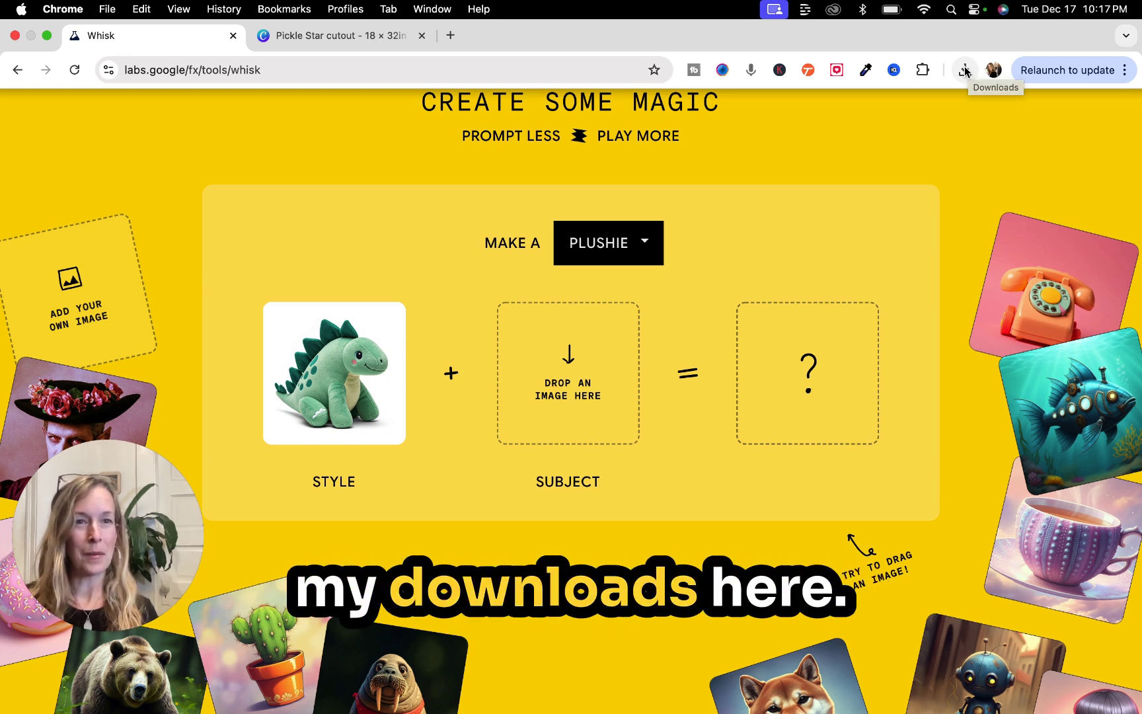
Add Pickle Star cutout.png from the recent downloads as the plushie's subject and open the generated result in the full tool
click(965, 70)
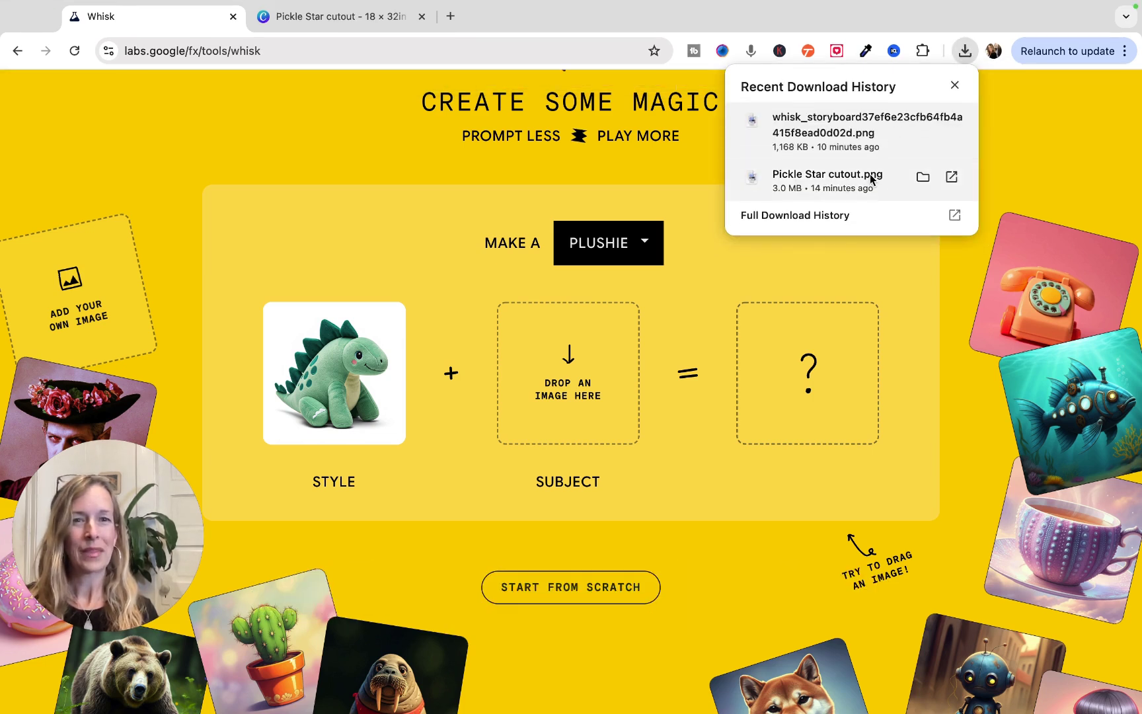
drag(870, 174, 577, 377)
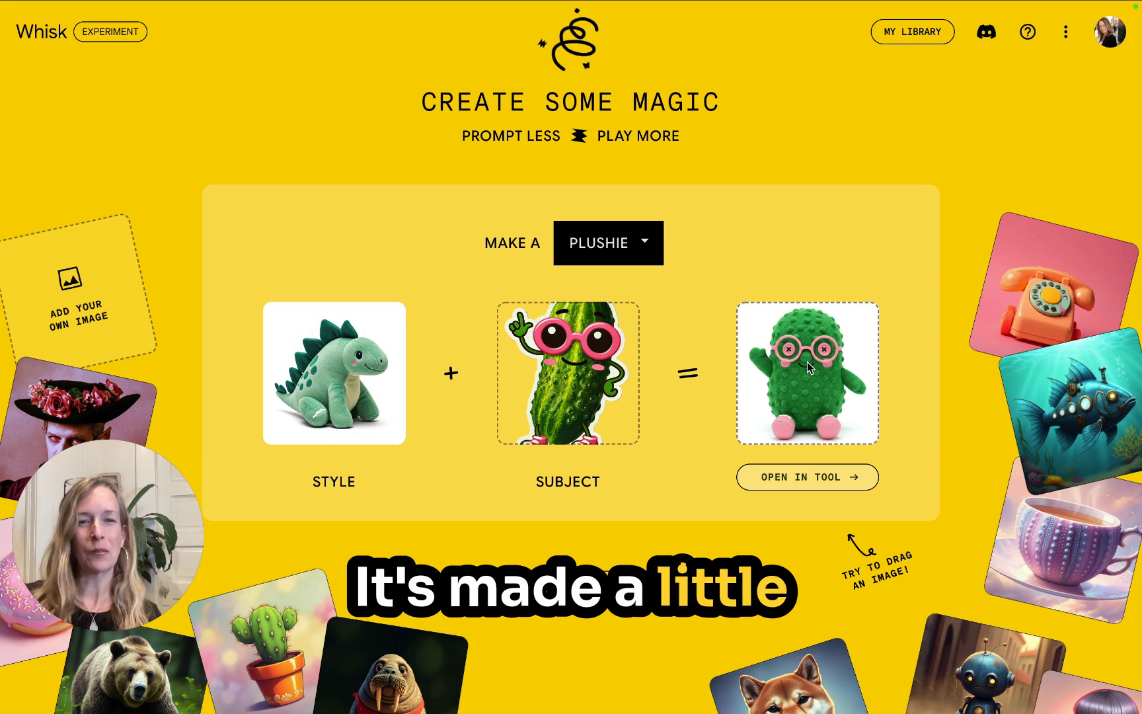
click(819, 479)
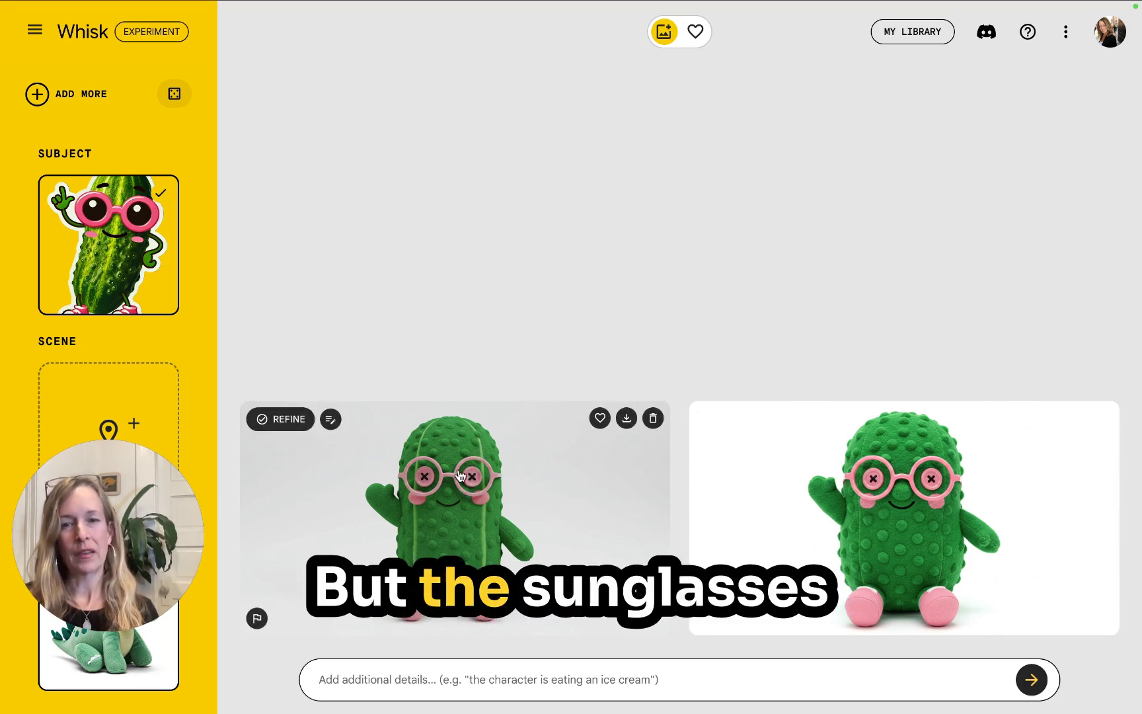
Generate new versions of the pickle plushie with the additional details "make the sunglasses hot pink"
click(435, 679)
text(make )
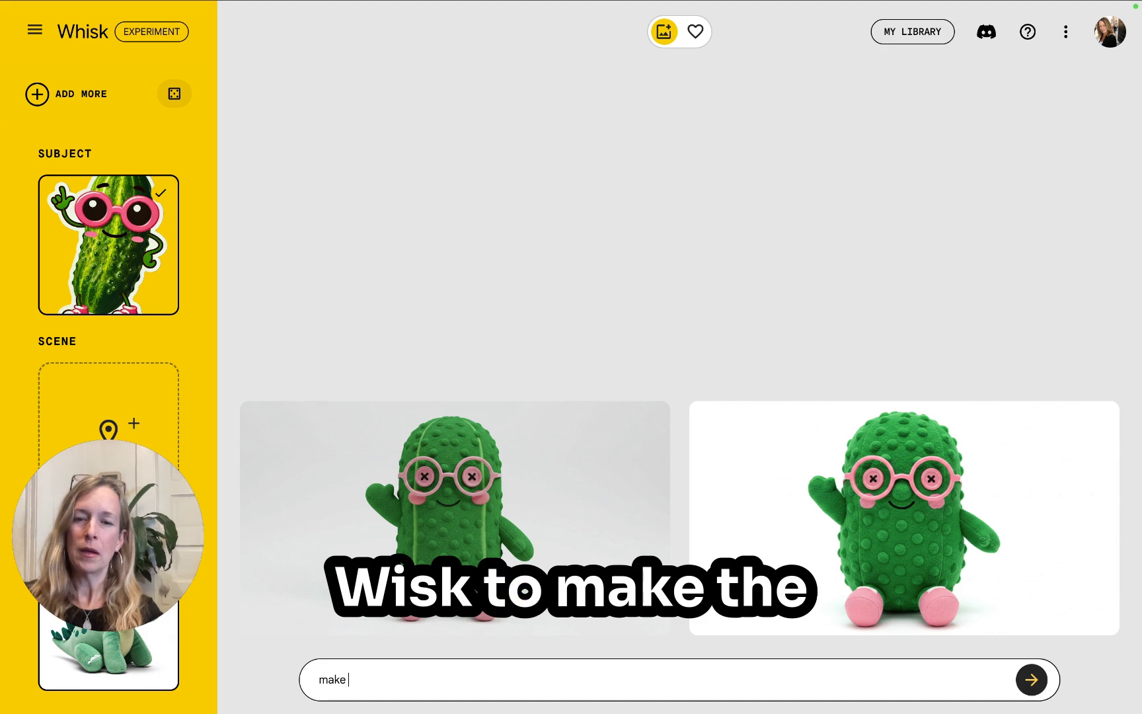
text(the sungl)
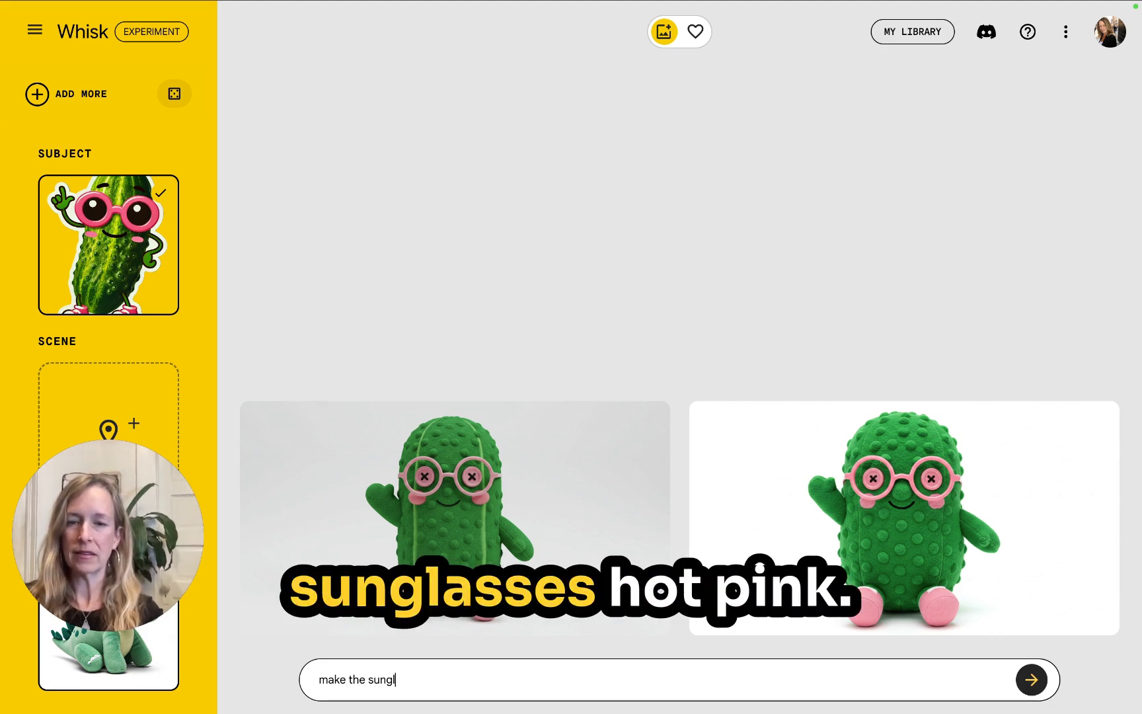
text(s)
text(sses )
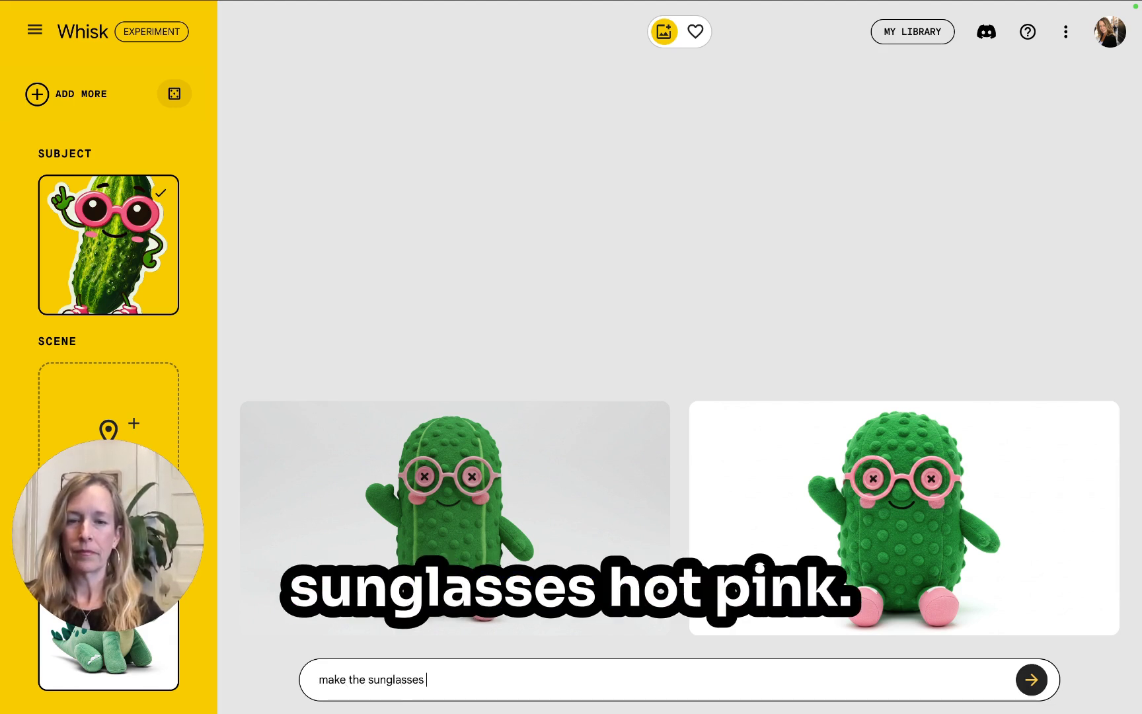
text(hot pink)
key(Return)
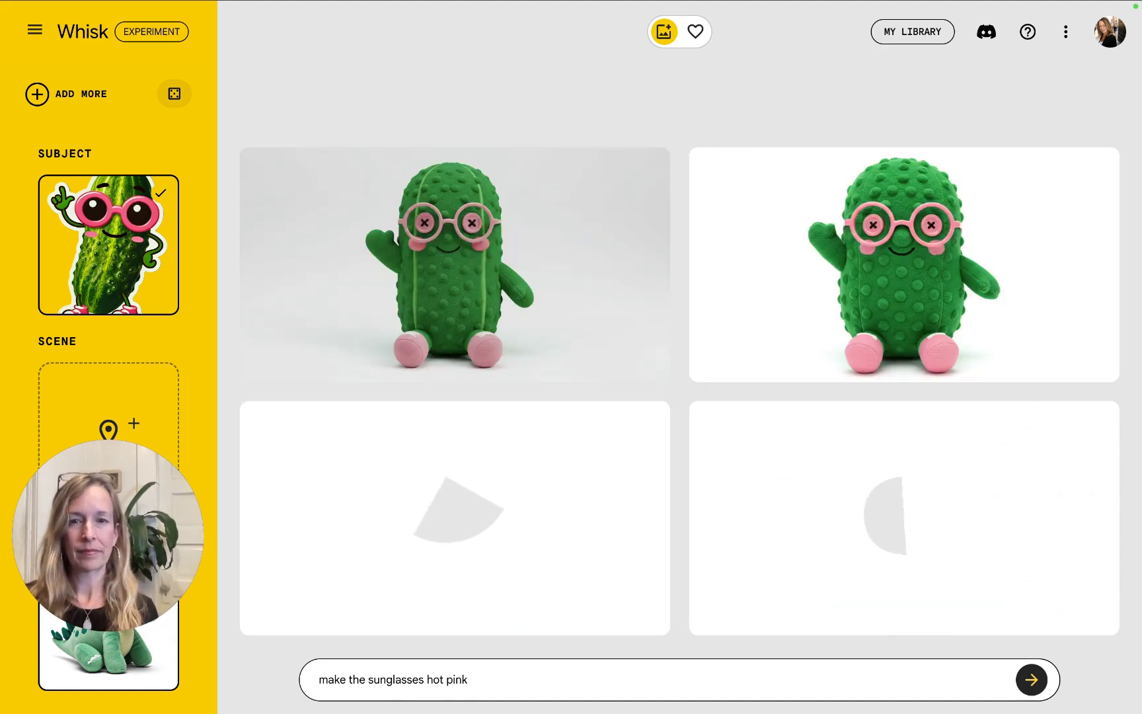
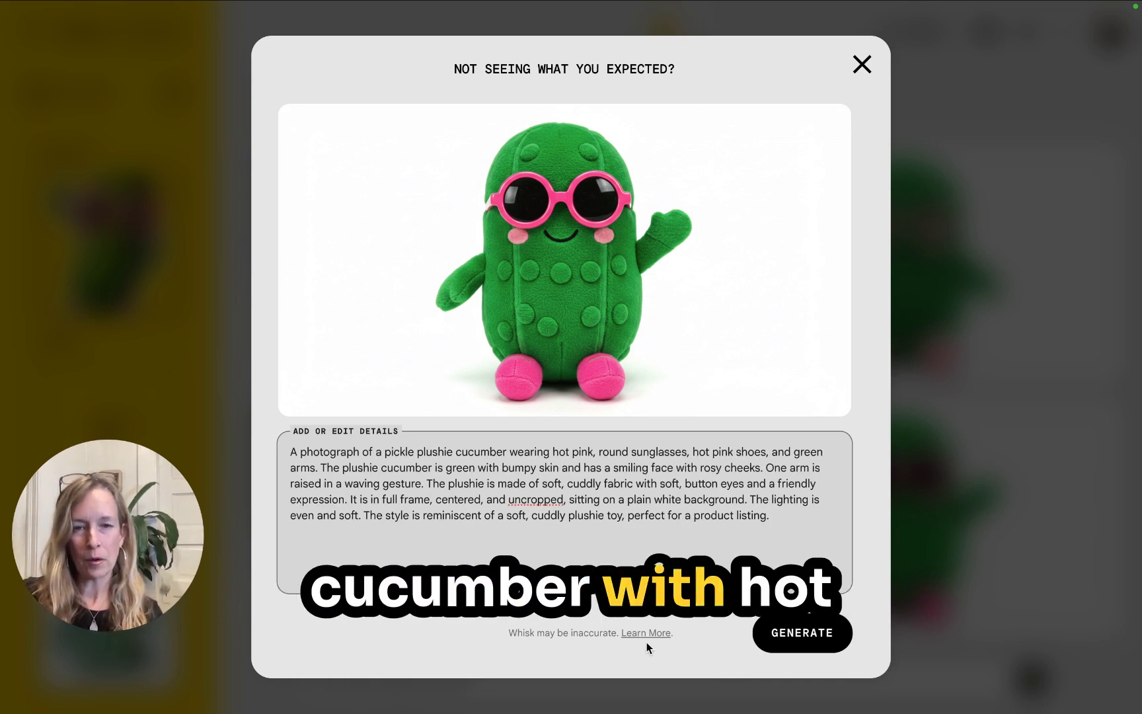
click(693, 451)
text(and)
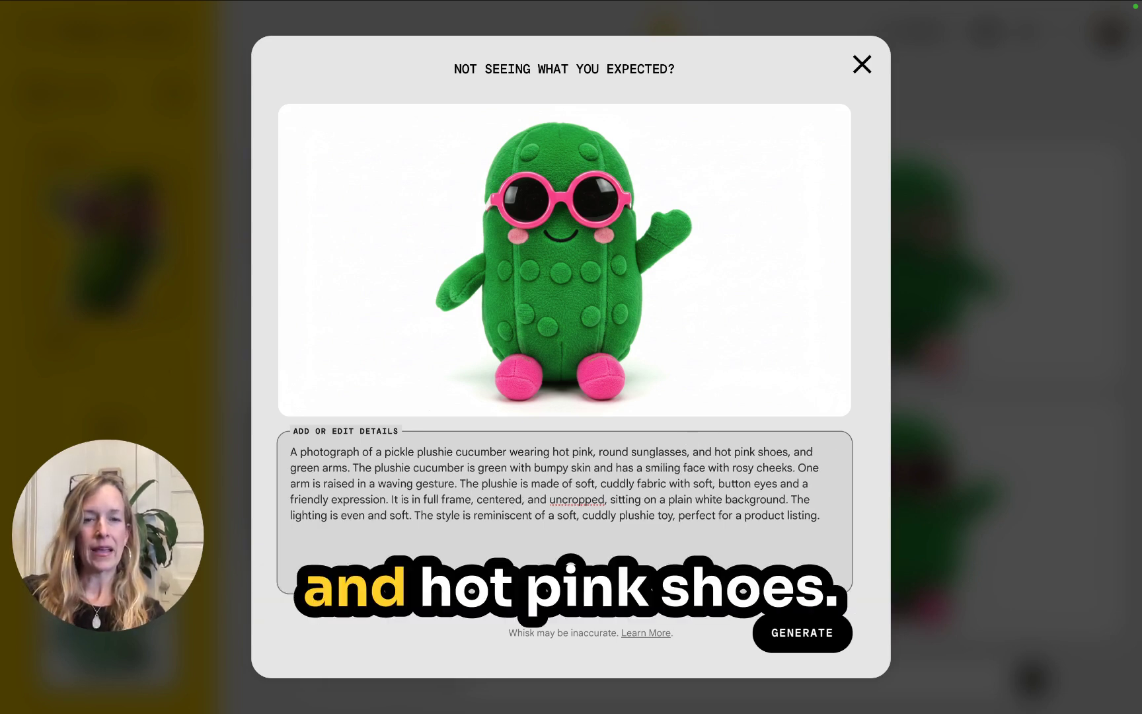
key(BackSpace)
key(BackSpace)
key(BackSpace)
key(BackSpace)
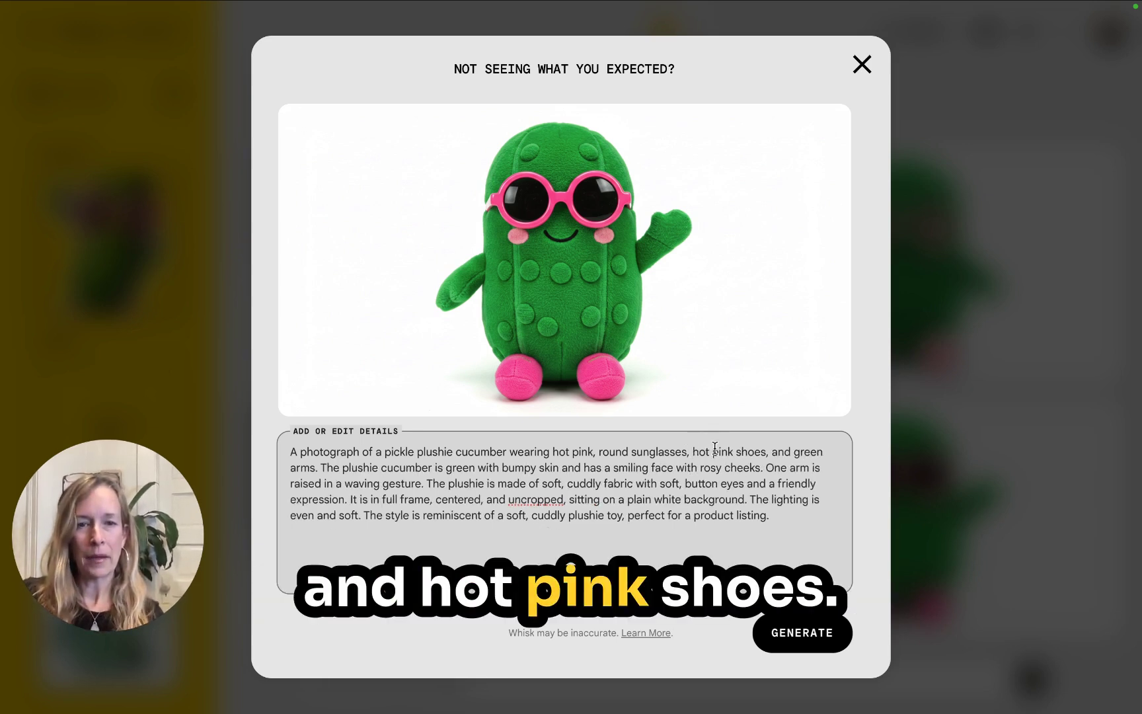
Add "with white shoelace" after "hot pink shoes" in the white-background plushie's description
click(763, 454)
text(with )
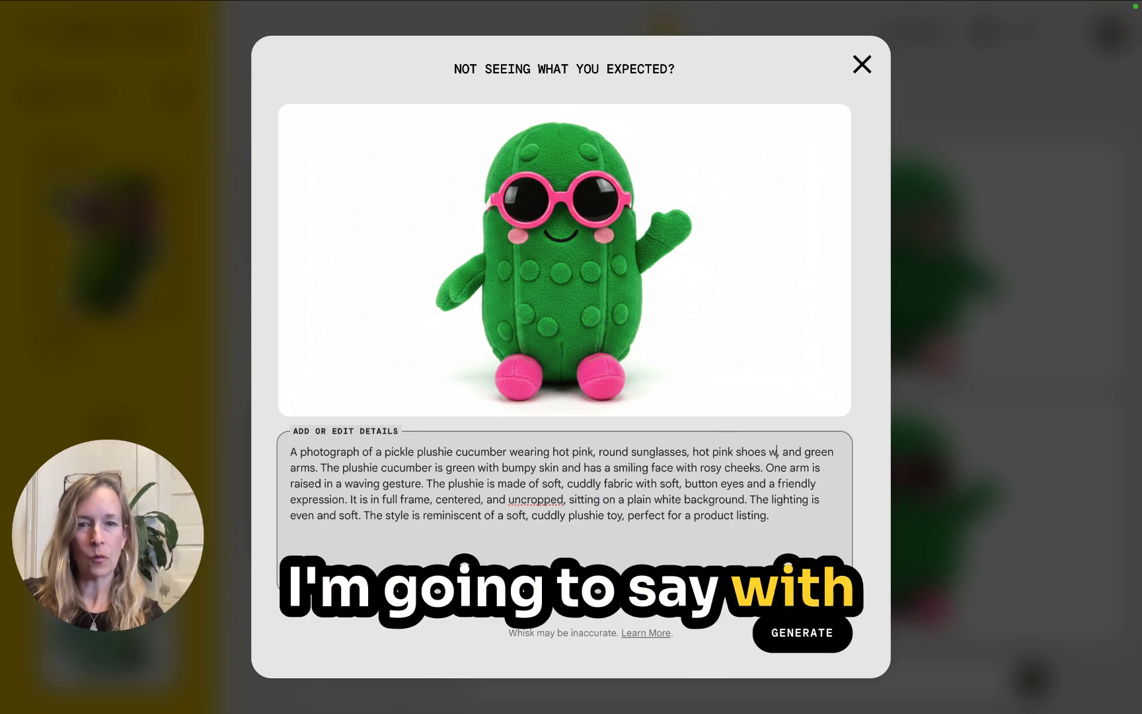
text(white shoe)
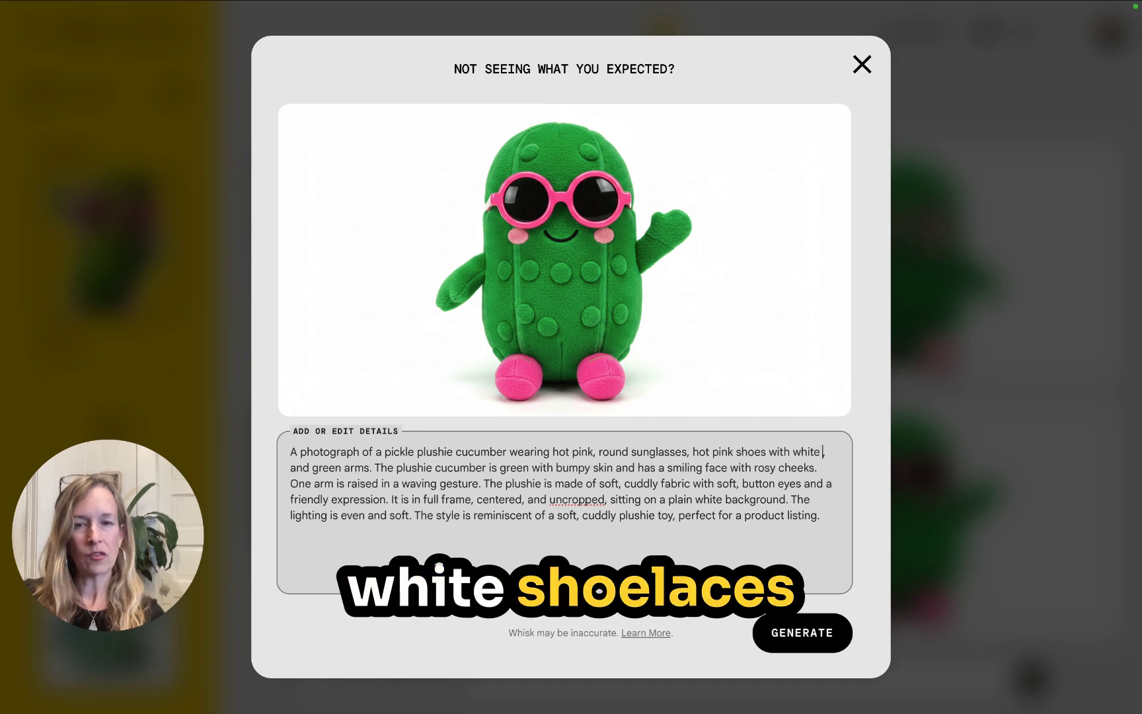
text(lace)
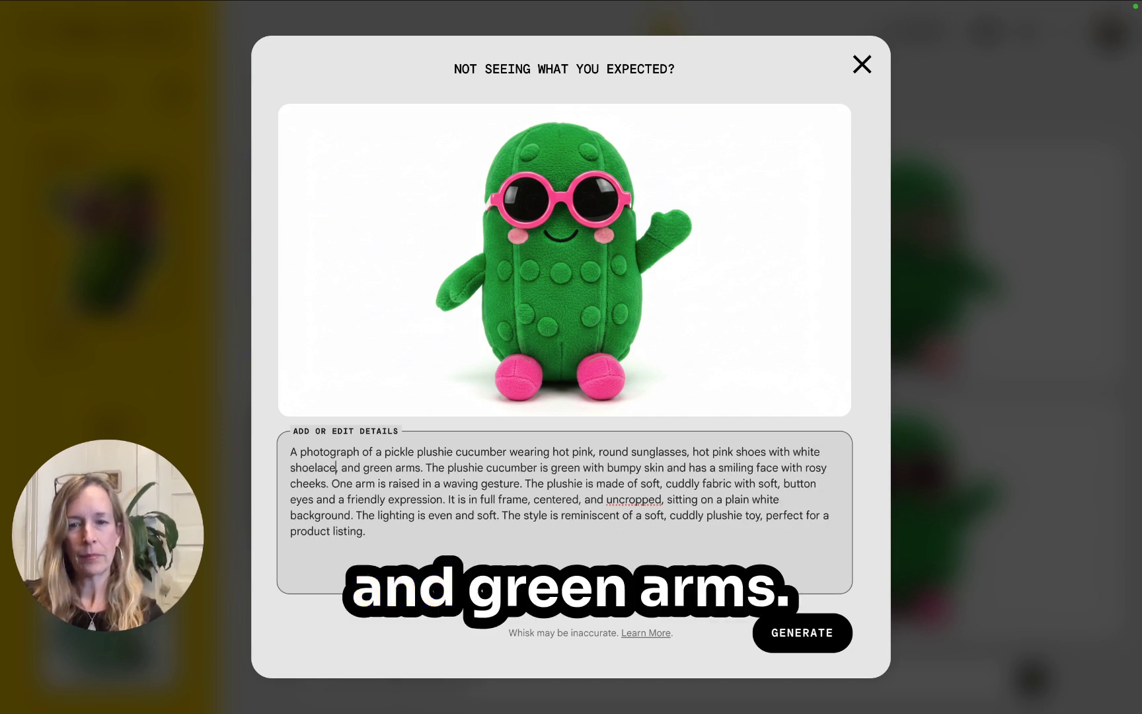
Insert "slightly" before "bumpy skin" in the plushie's description and generate new versions from it
click(606, 462)
text(slightly)
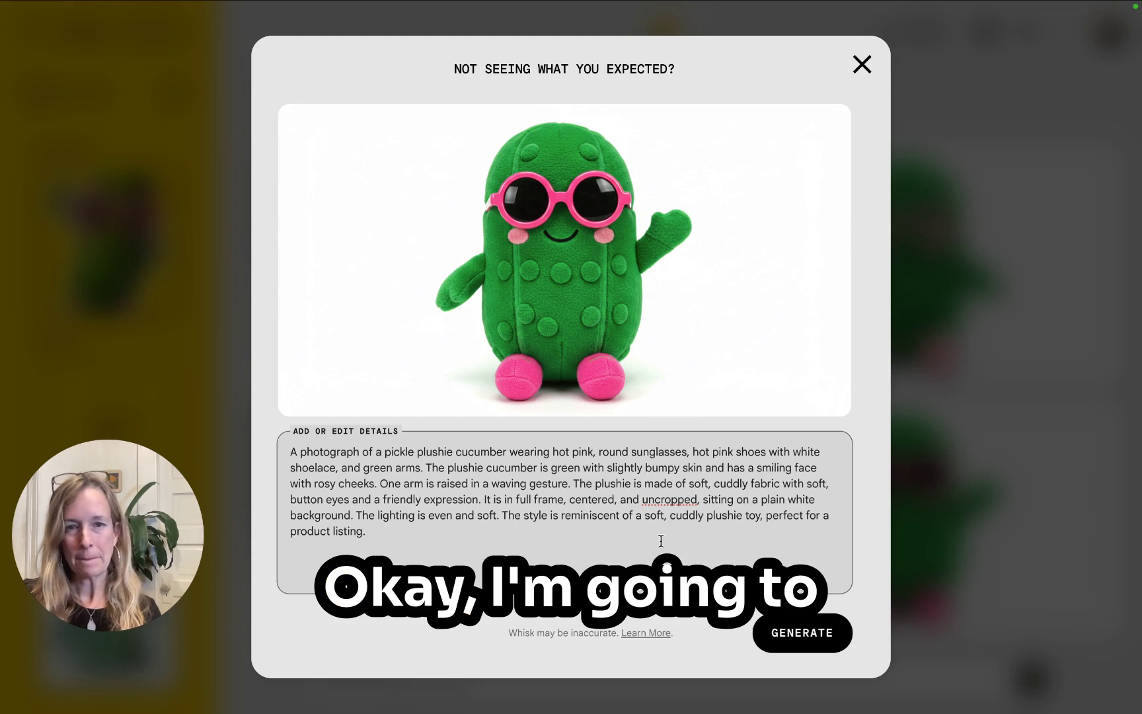
click(787, 633)
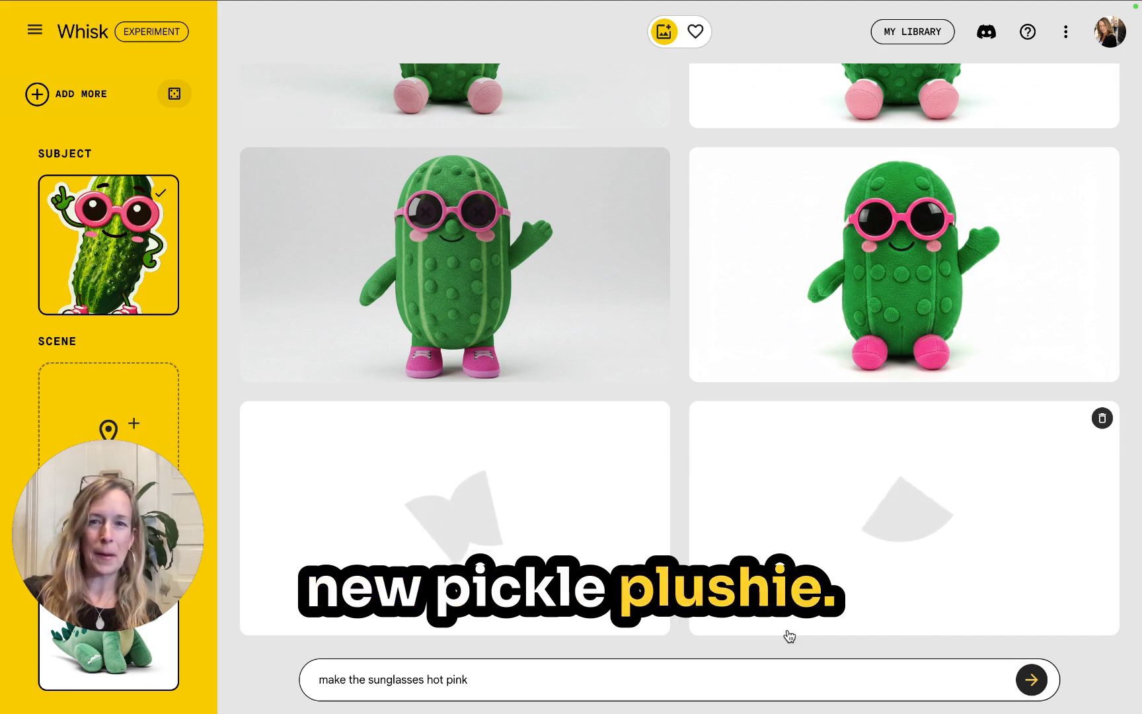
scroll(788, 415, up, 2)
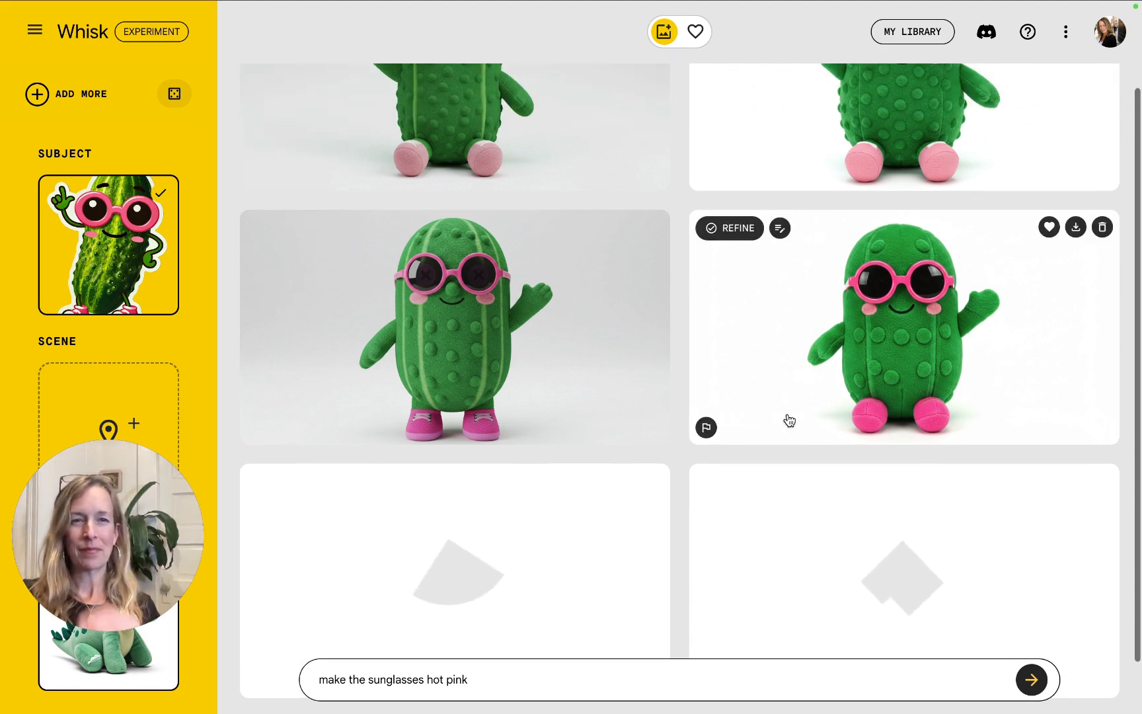
scroll(674, 439, down, 1)
scroll(672, 440, down, 1)
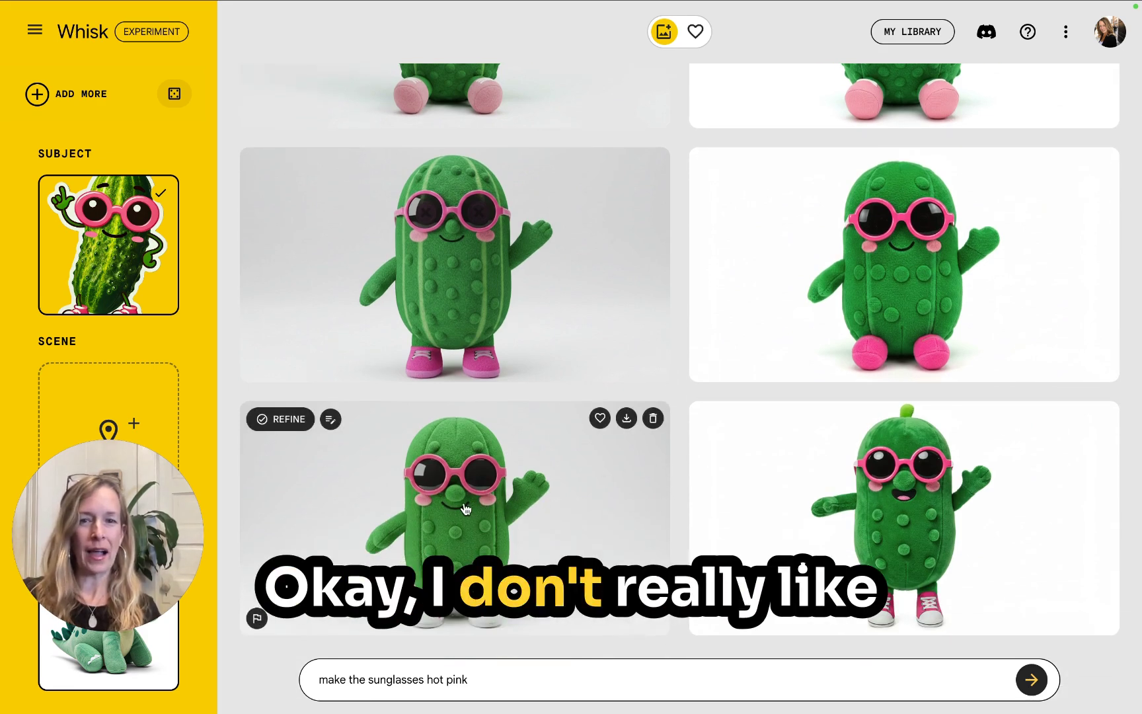
Append "make it with no nose" to the hot pink sunglasses prompt, generate new versions and compare them with the earlier ones
mouse_move(98, 237)
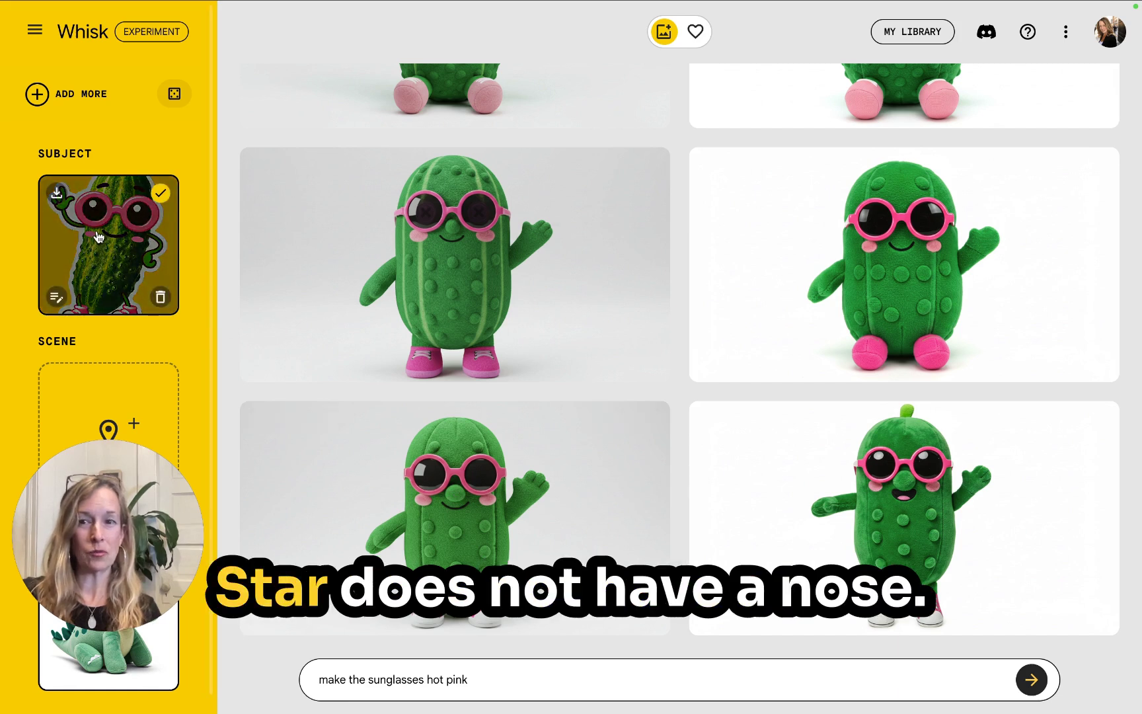
click(484, 679)
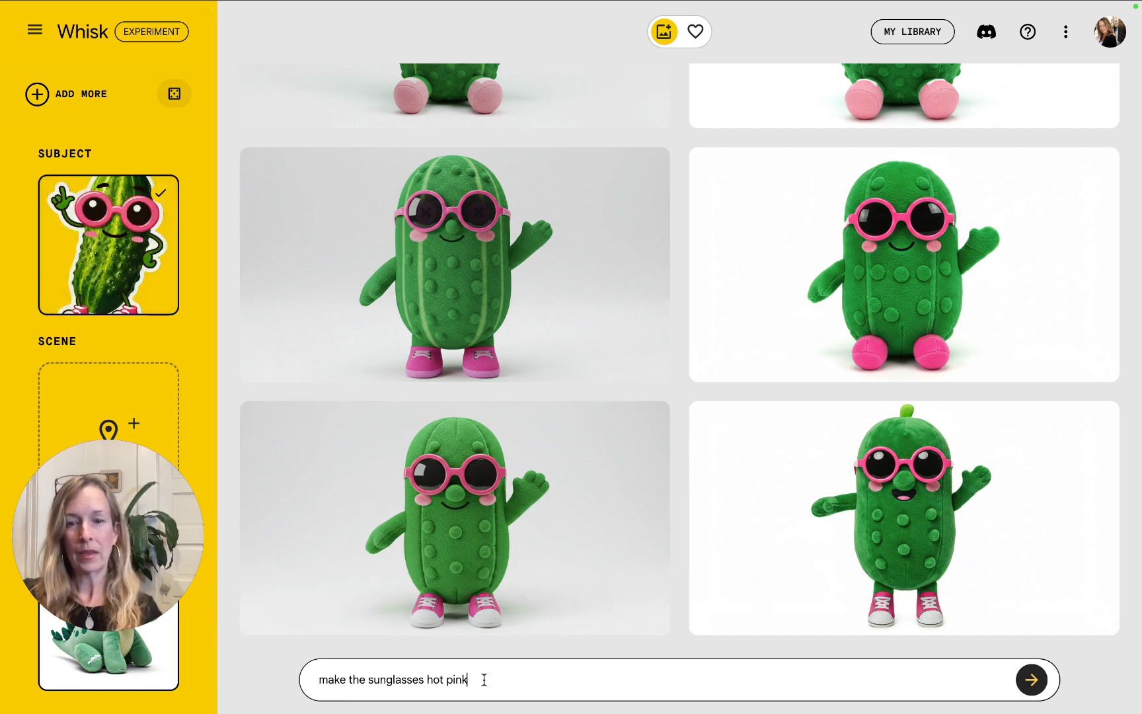
text(make it)
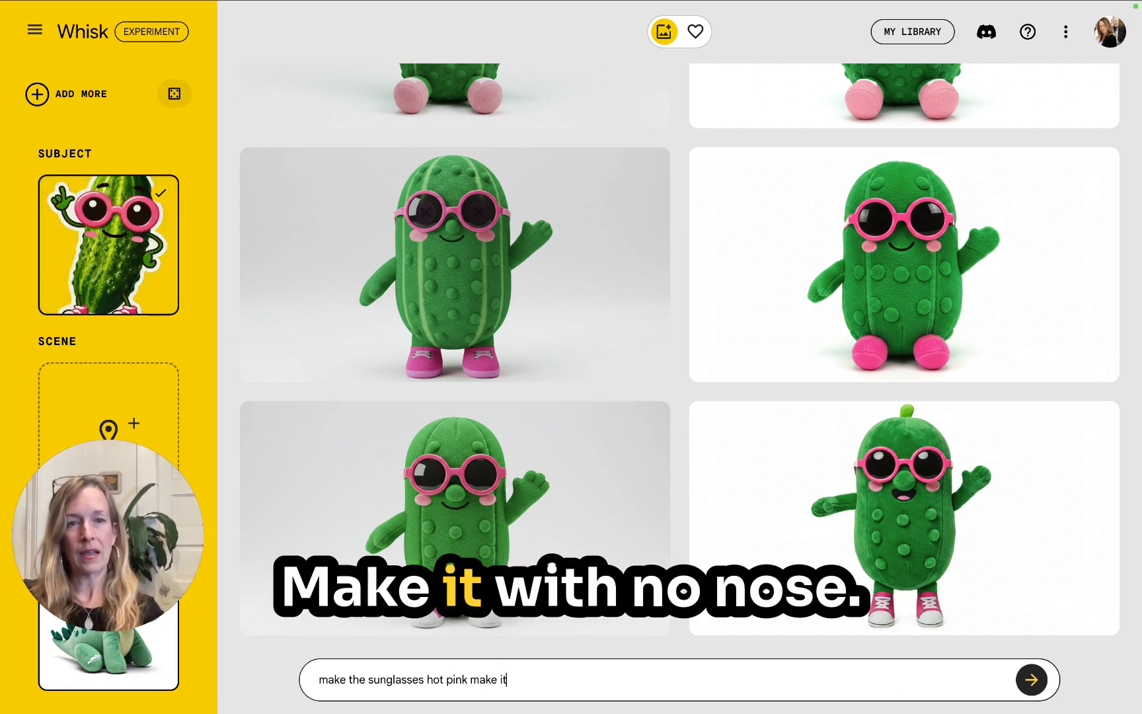
text( with no nos)
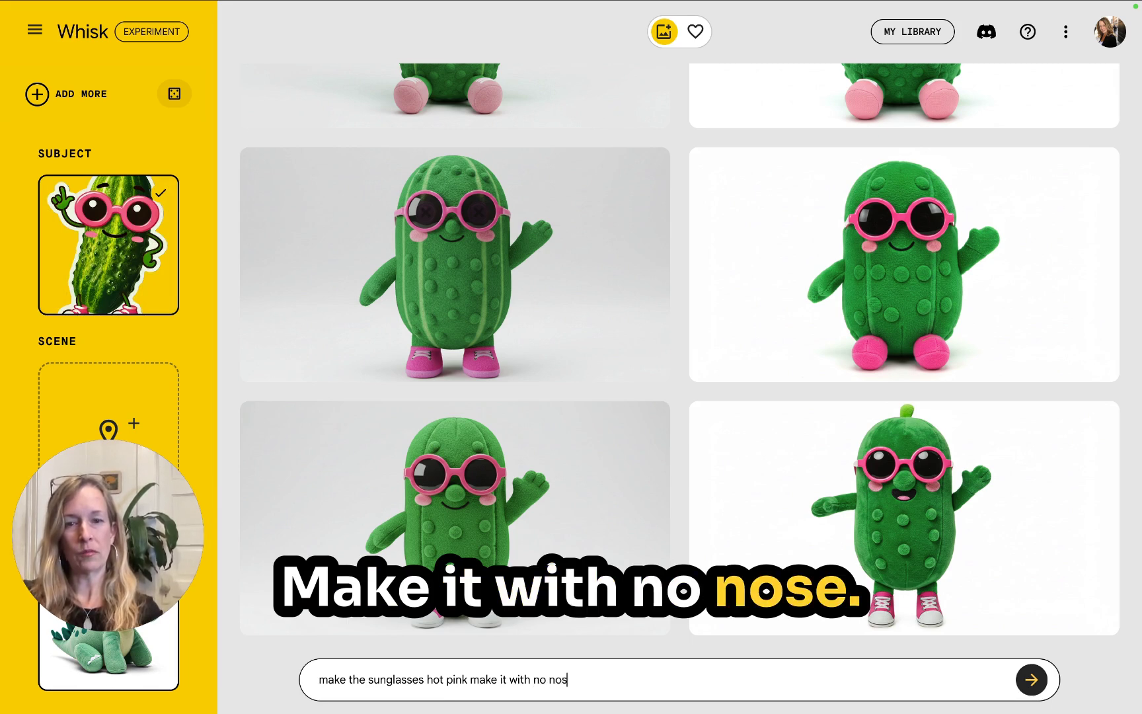
text(e)
key(Return)
scroll(668, 458, up, 5)
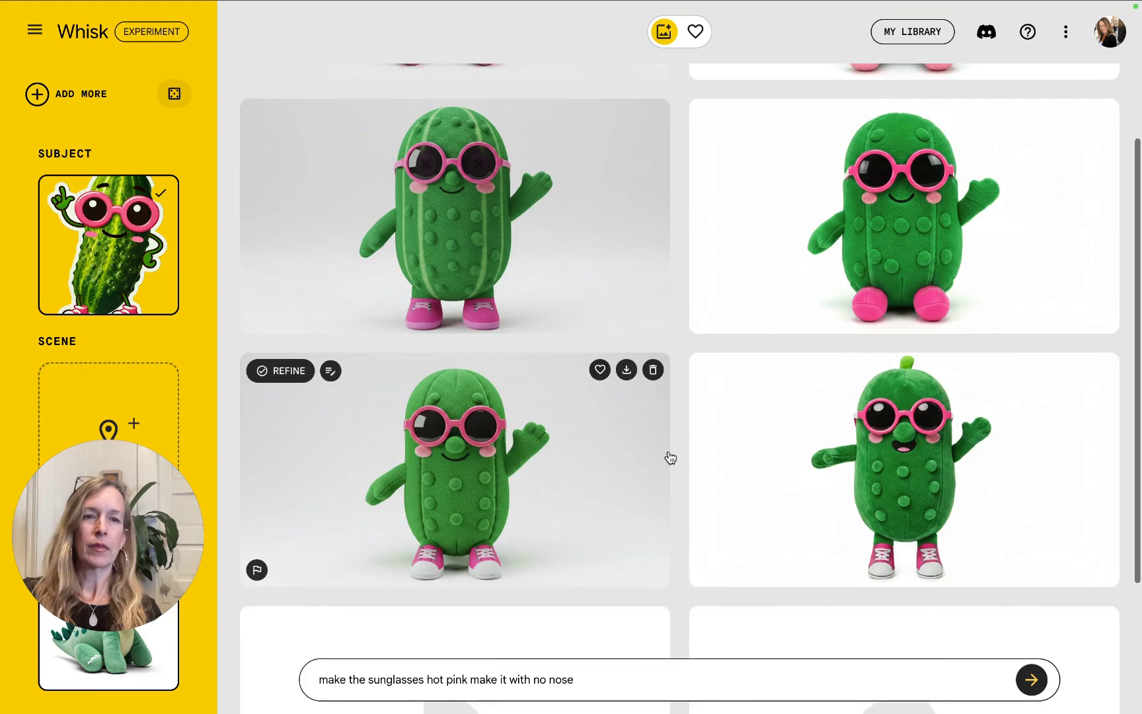
scroll(669, 458, up, 2)
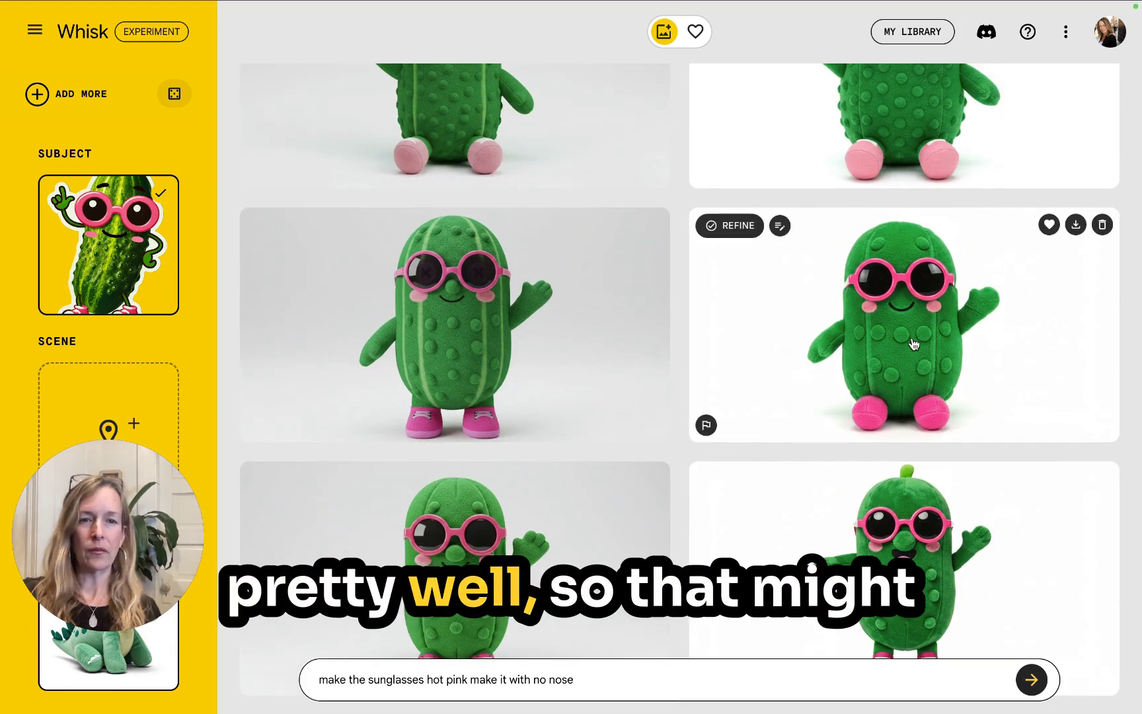
scroll(913, 344, down, 4)
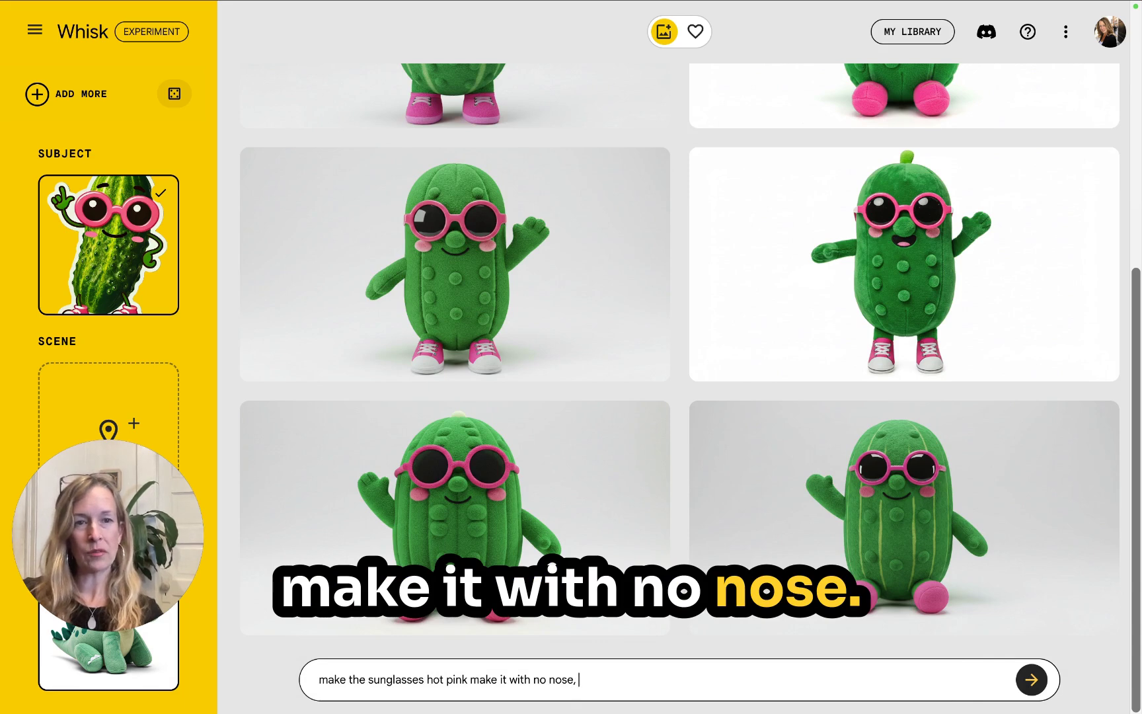
text(a)
scroll(707, 519, up, 5)
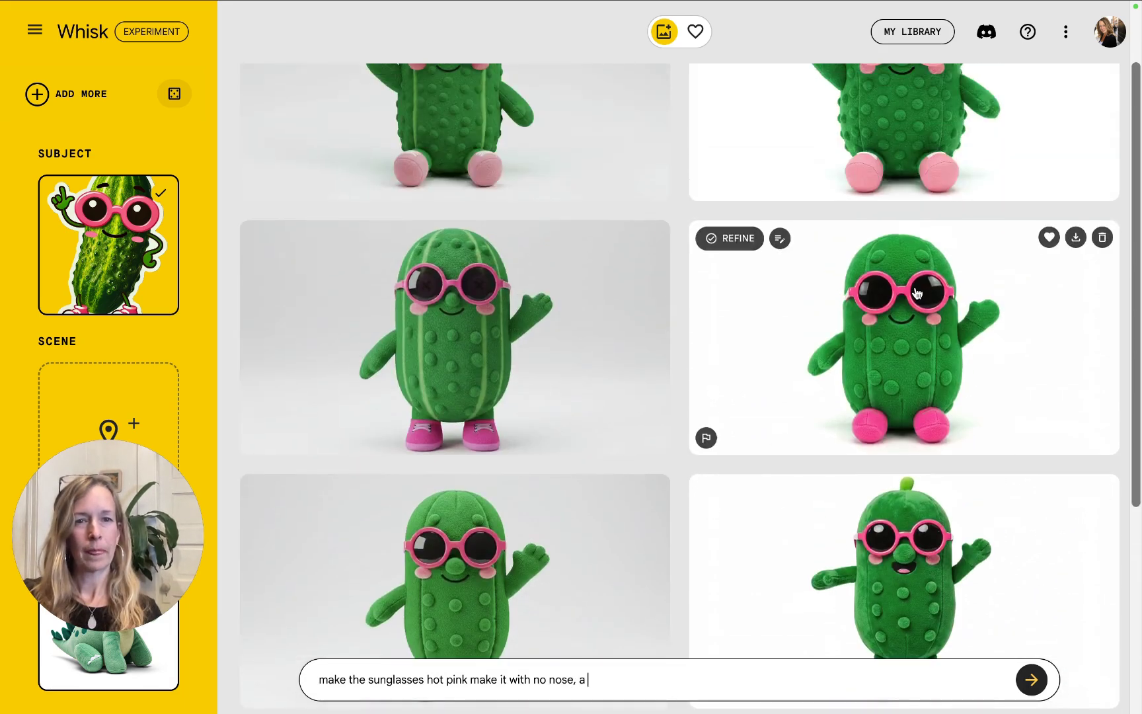
click(917, 293)
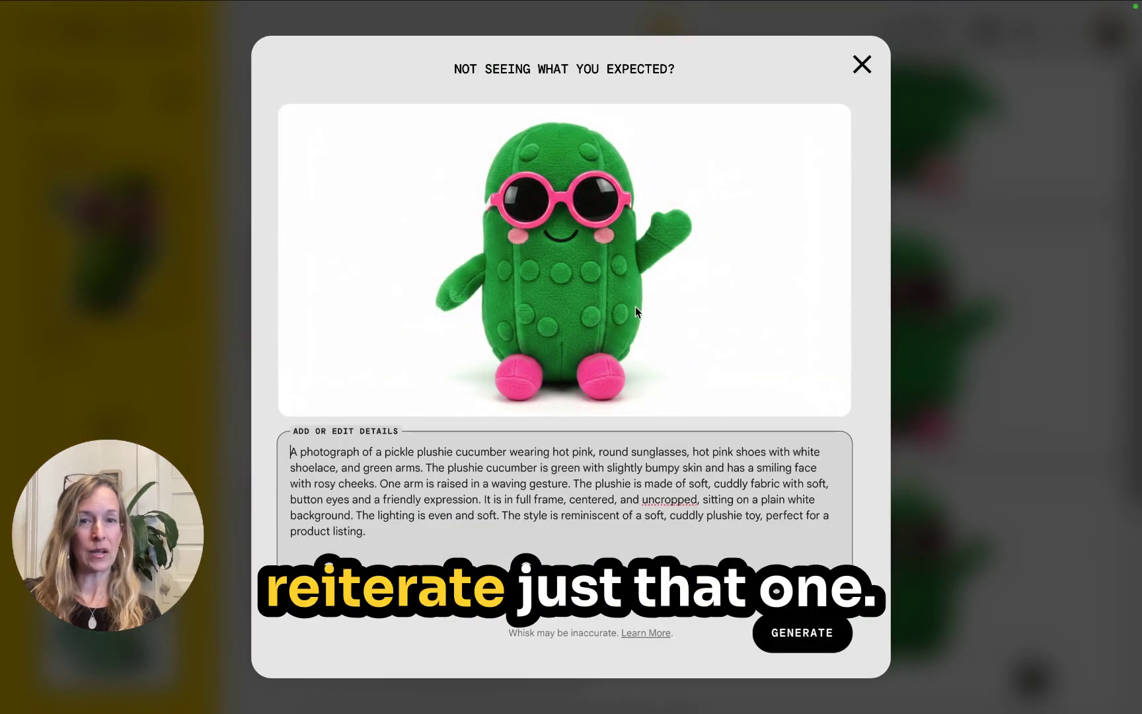
click(860, 66)
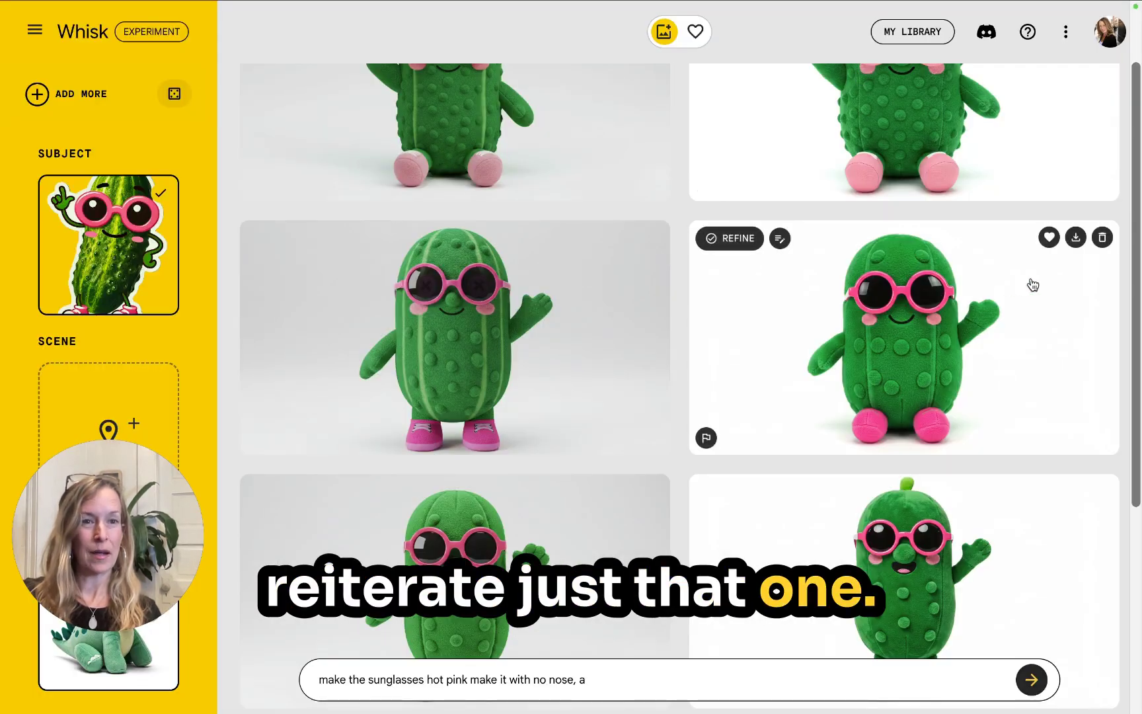
Refine the white-background plushie with round pink feet using "keep it the same with white shoelaces and the pickle is standing"
click(732, 238)
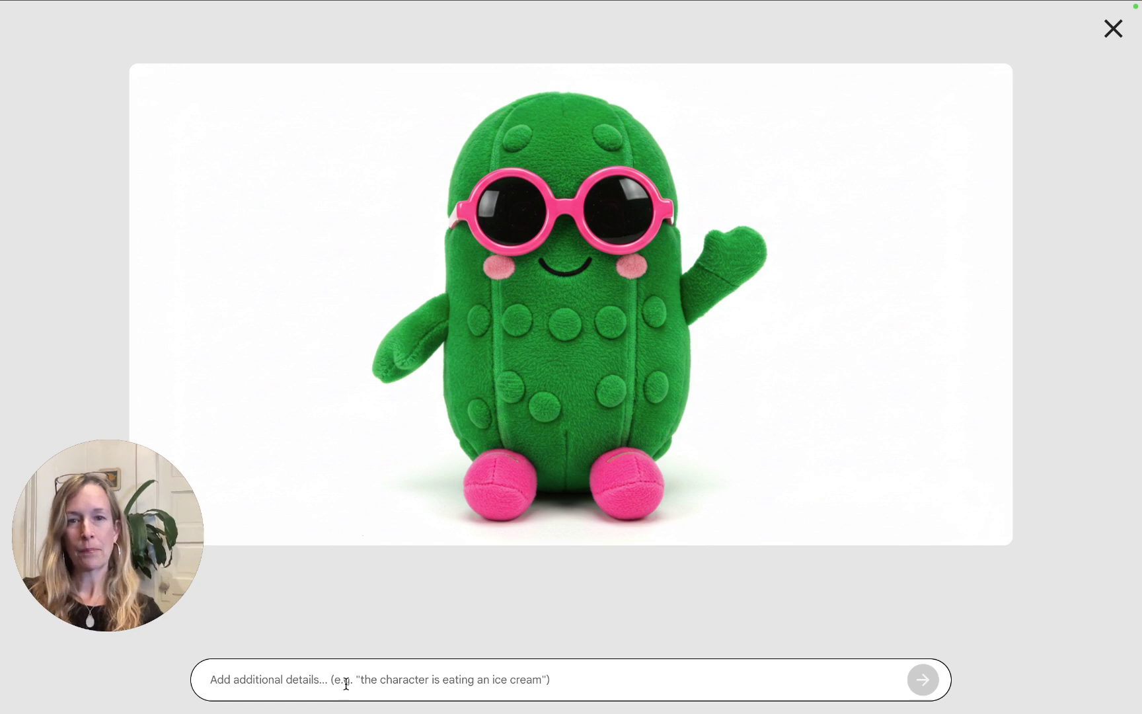
text(ma)
key(BackSpace)
key(BackSpace)
text(k)
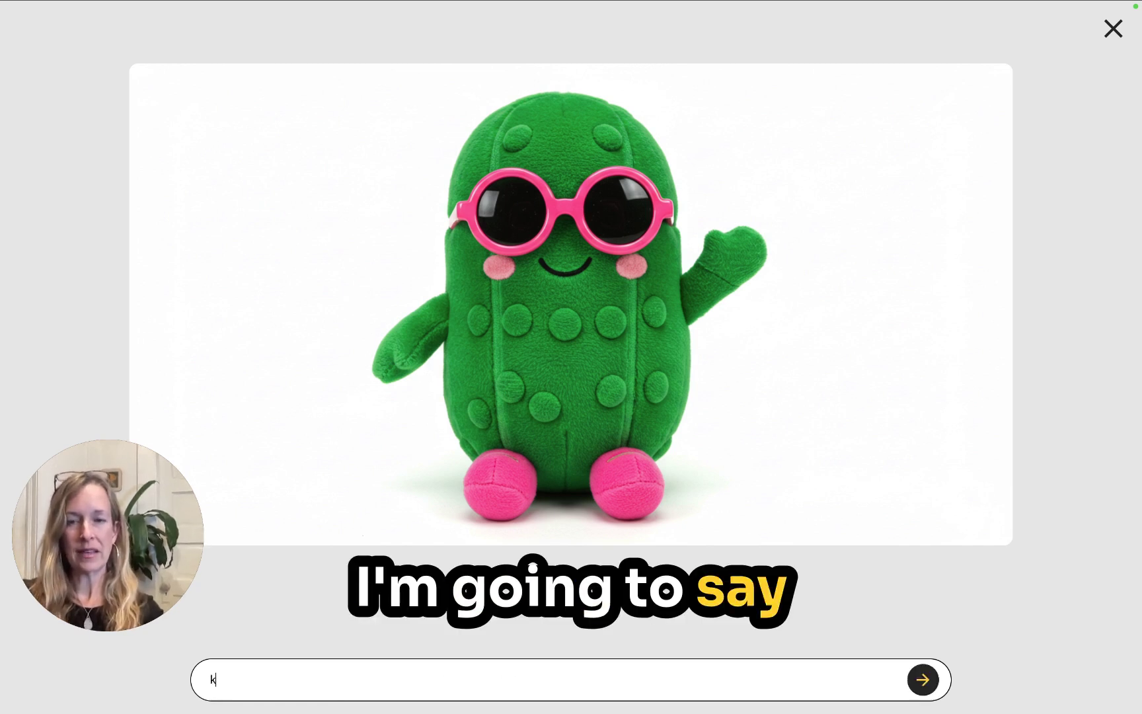
text(eetp ti)
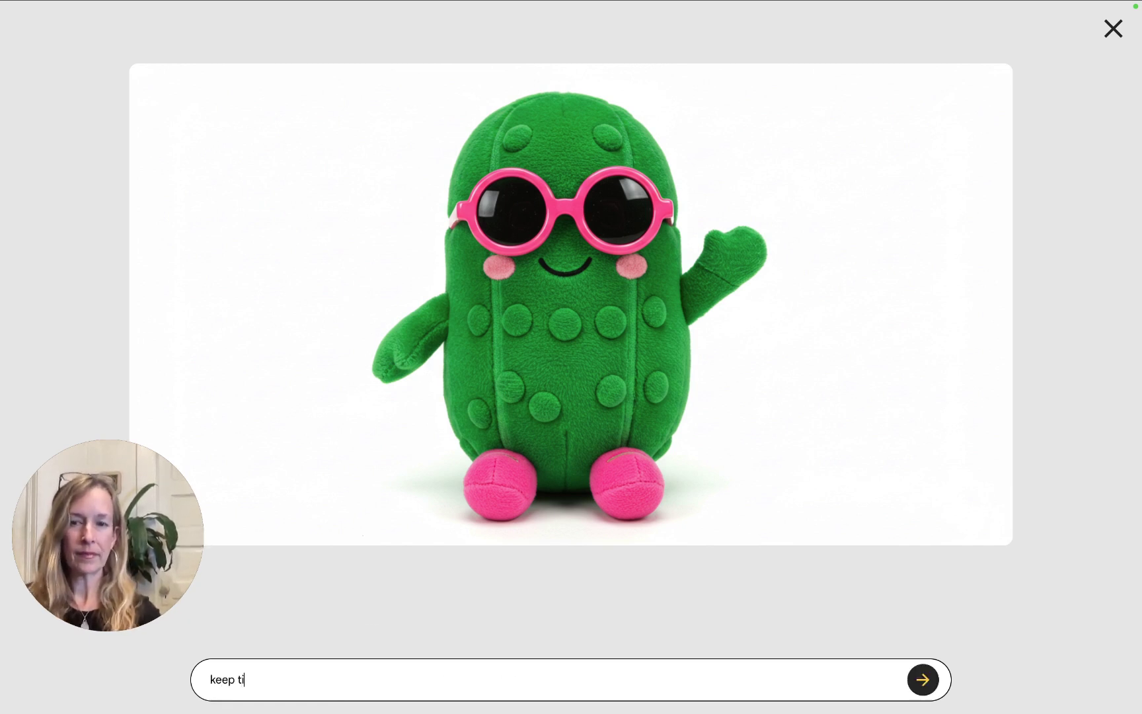
text( the same with )
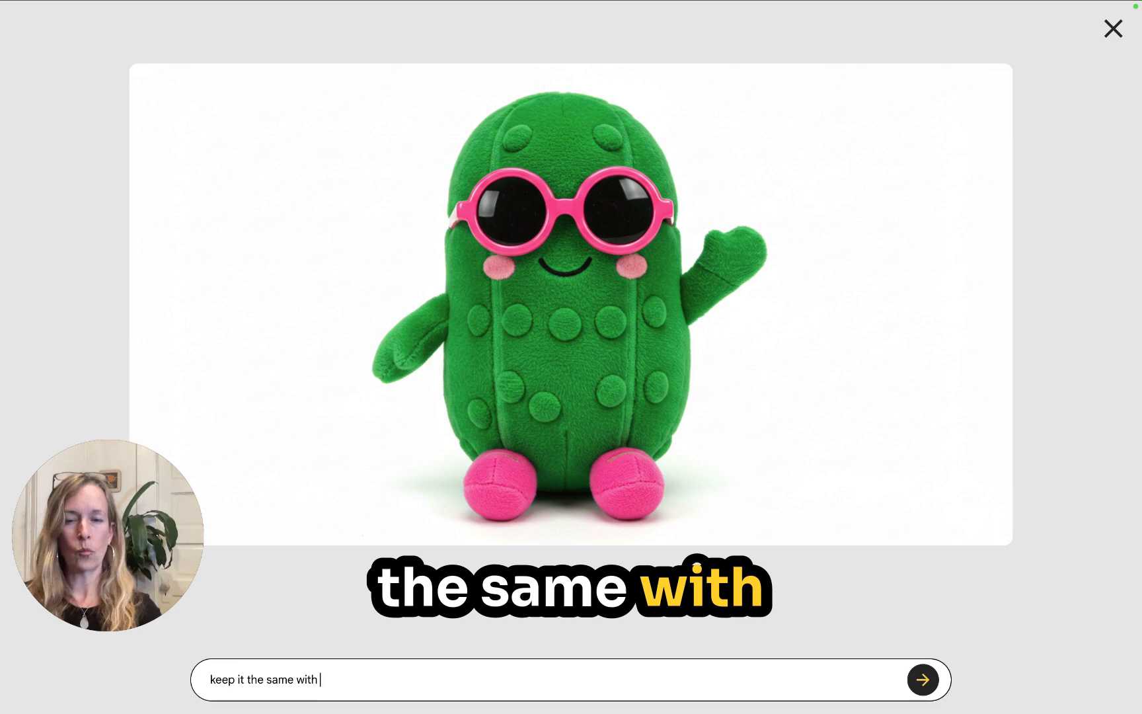
text(whie sho)
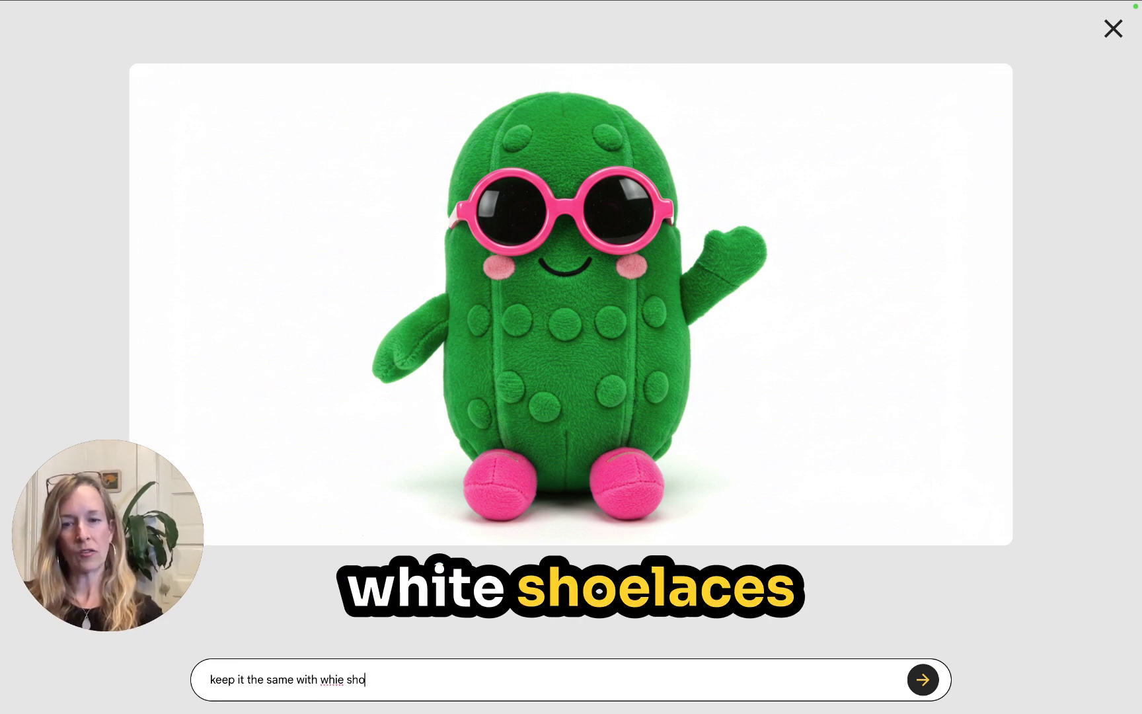
key(BackSpace)
key(BackSpace)
key(BackSpace)
key(BackSpace)
key(BackSpace)
text(te shoe)
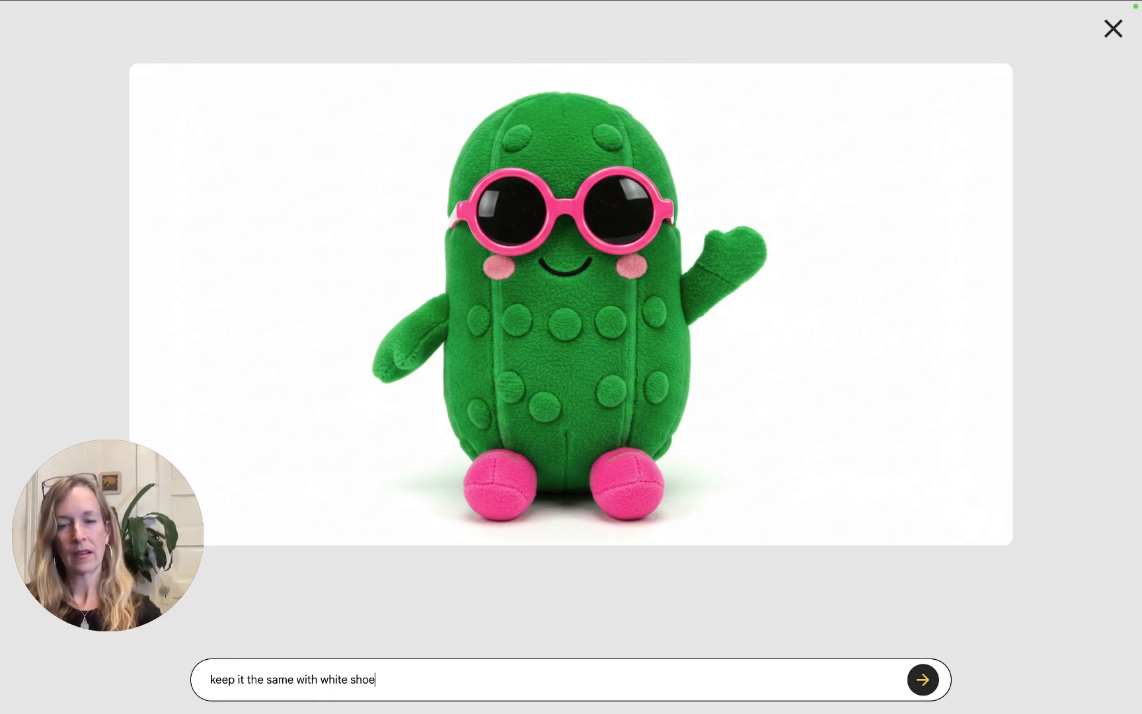
text(laces and the pikcl)
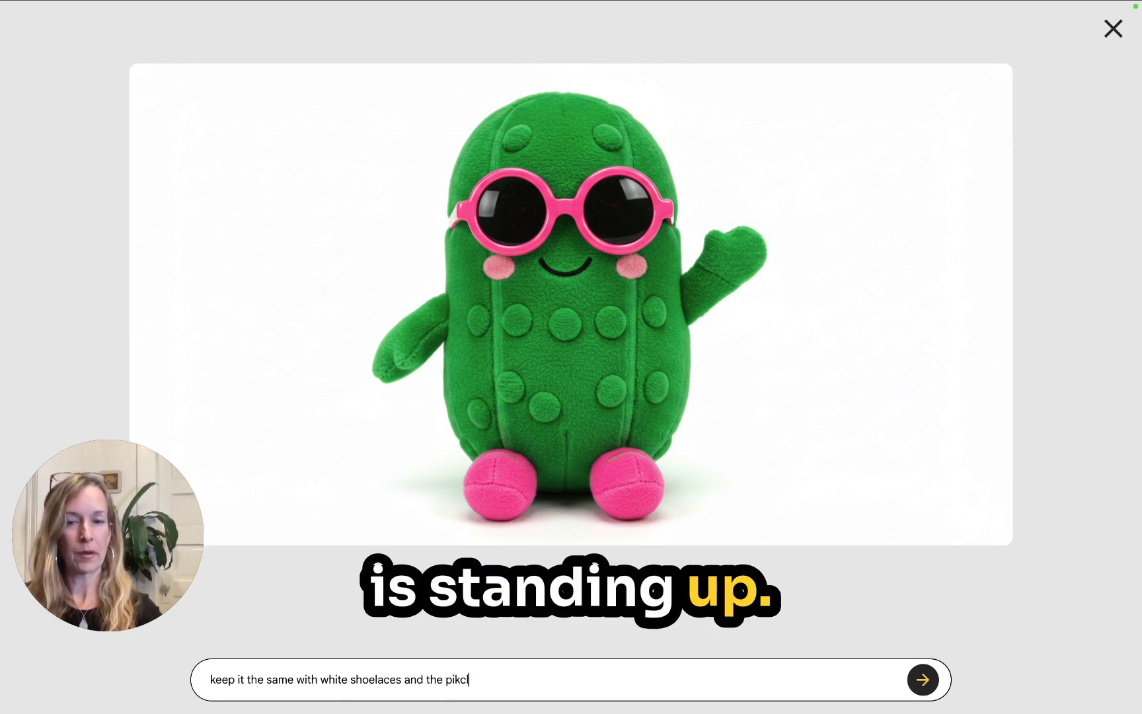
key(BackSpace)
key(BackSpace)
key(BackSpace)
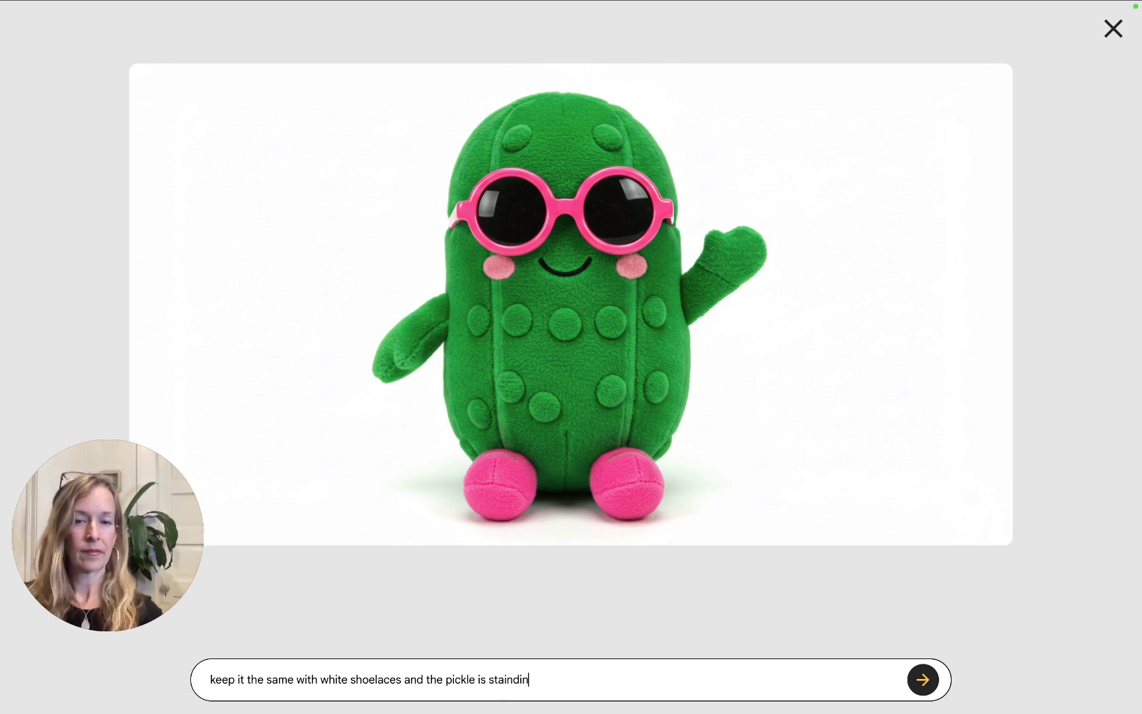
key(Return)
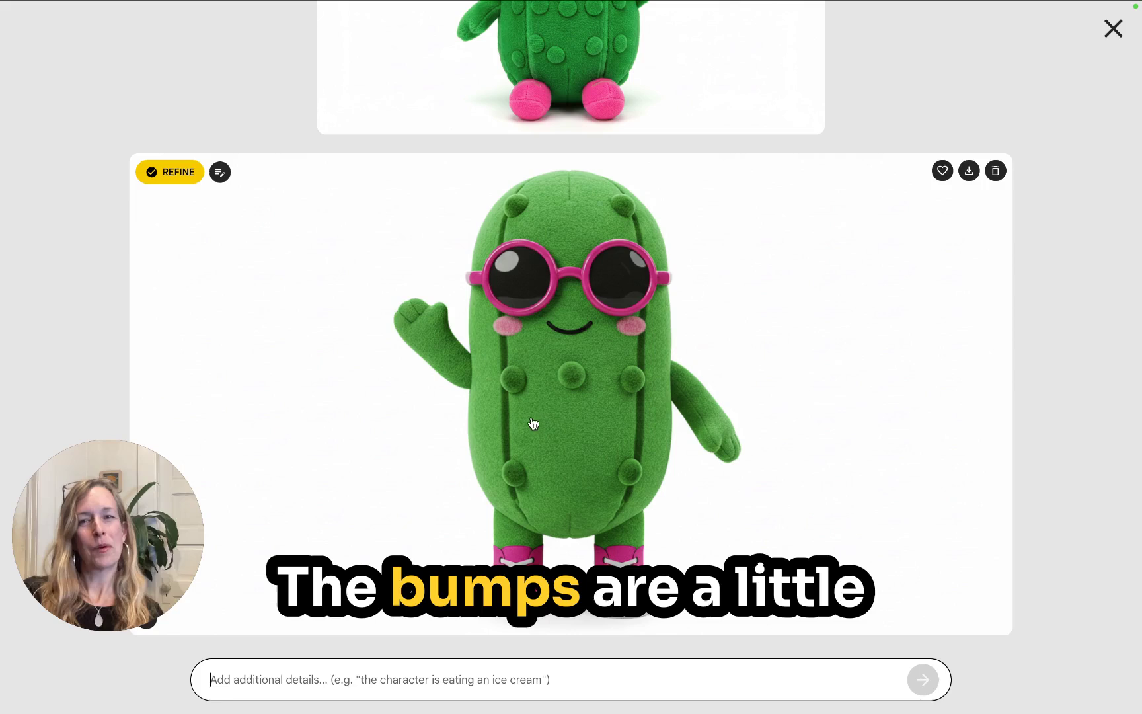
text(make the m)
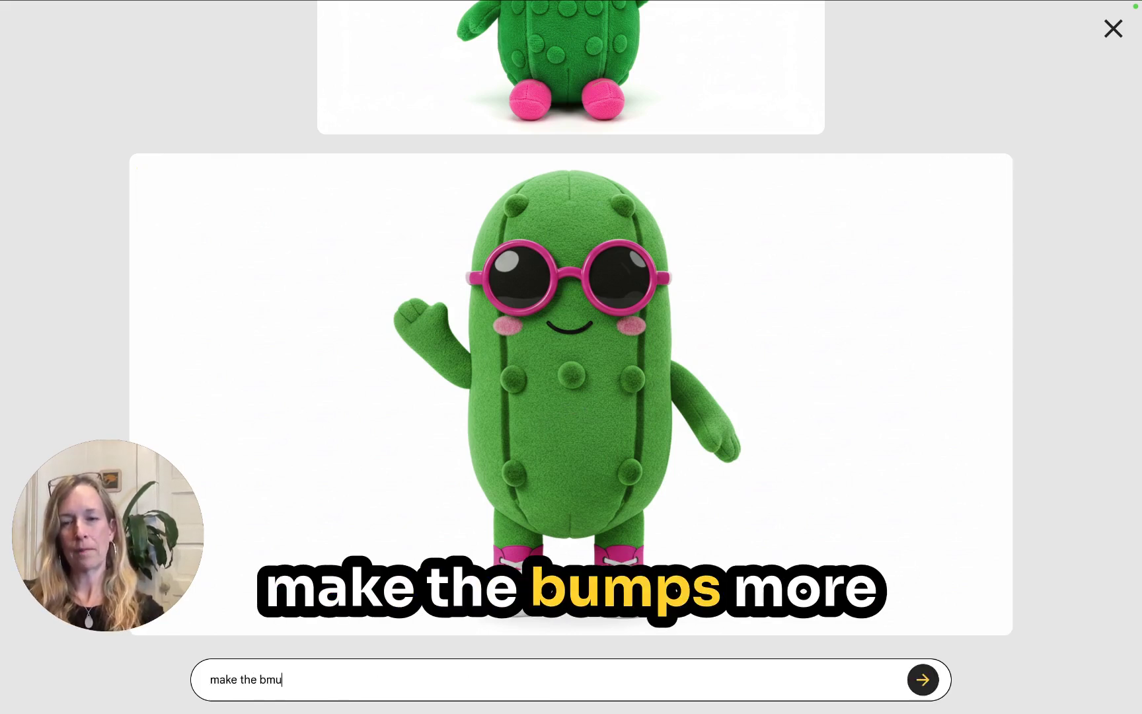
key(BackSpace)
key(BackSpace)
text(umps more )
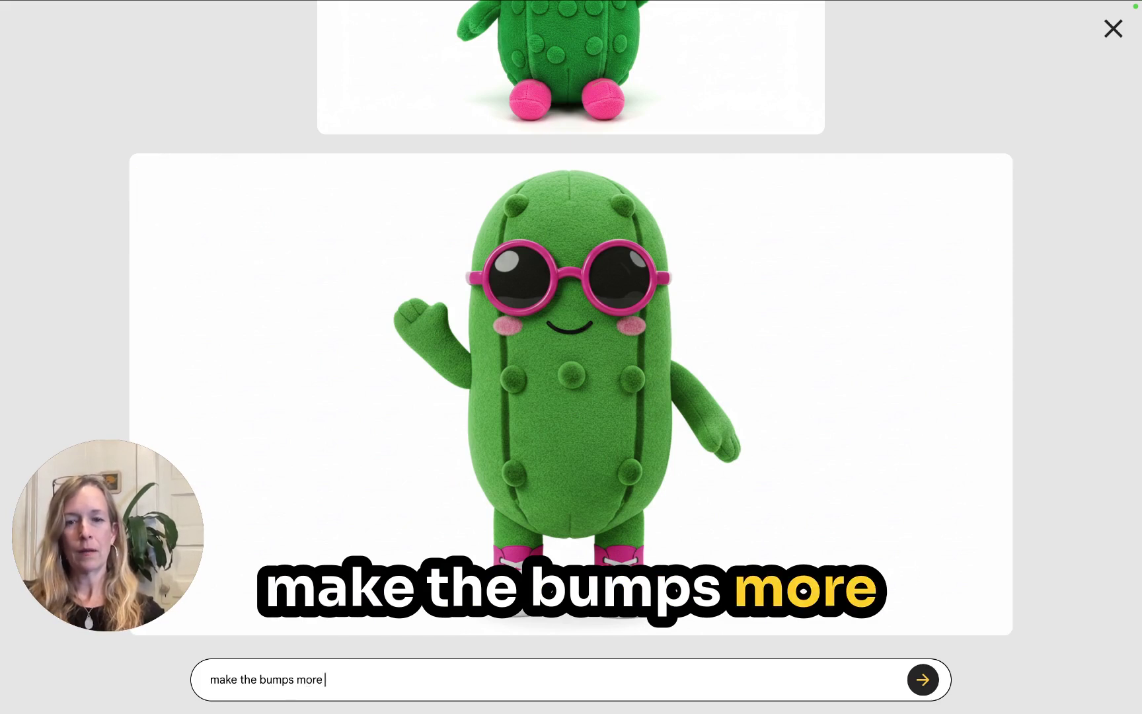
text(subtle and lesss sy)
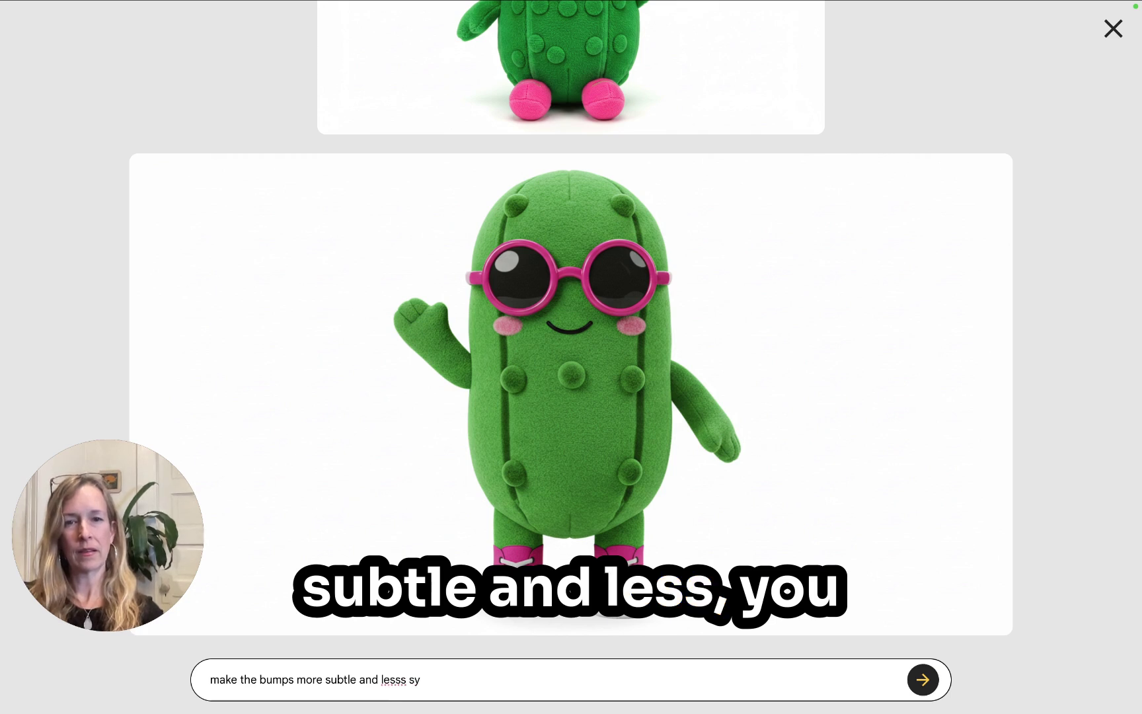
key(BackSpace)
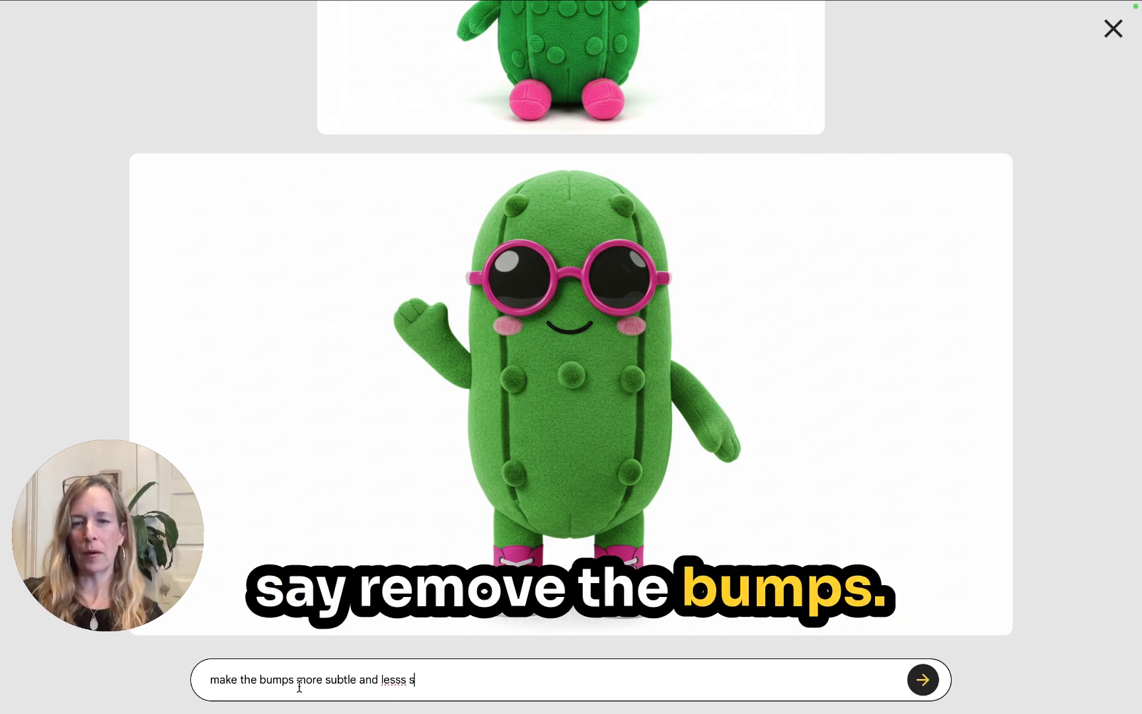
Replace the drafted request with "remove the bumps", refine the standing plushie with it and compare the result with the earlier versions
drag(300, 686, 209, 680)
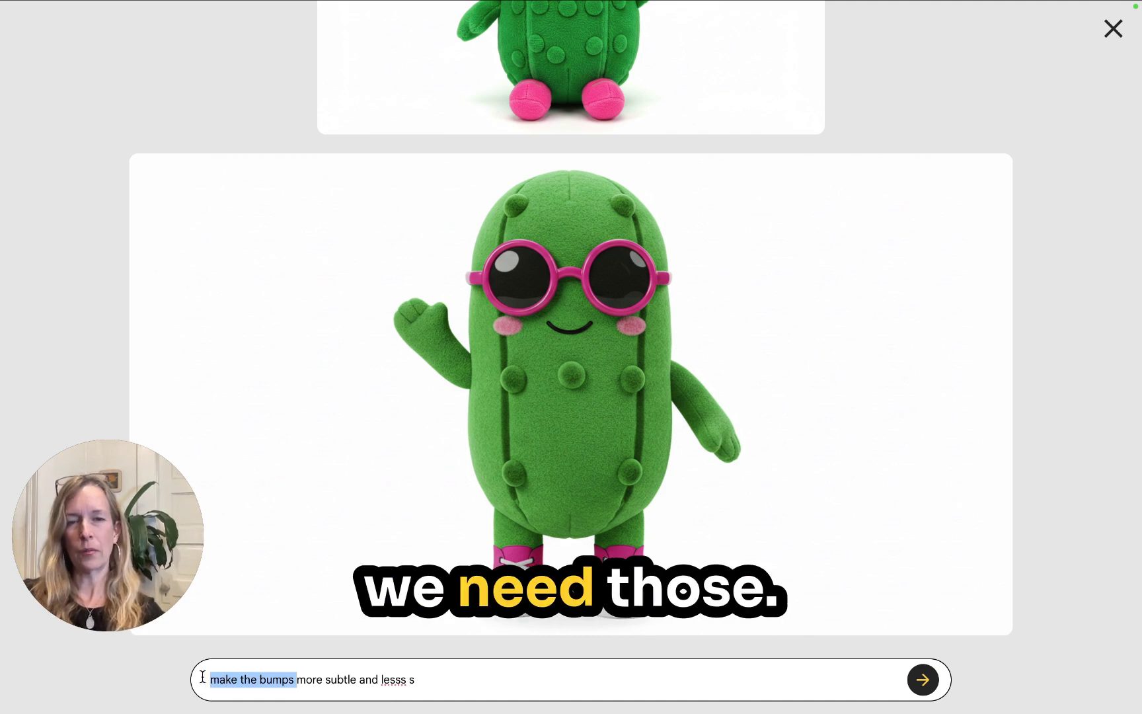
text(reove  the bumps)
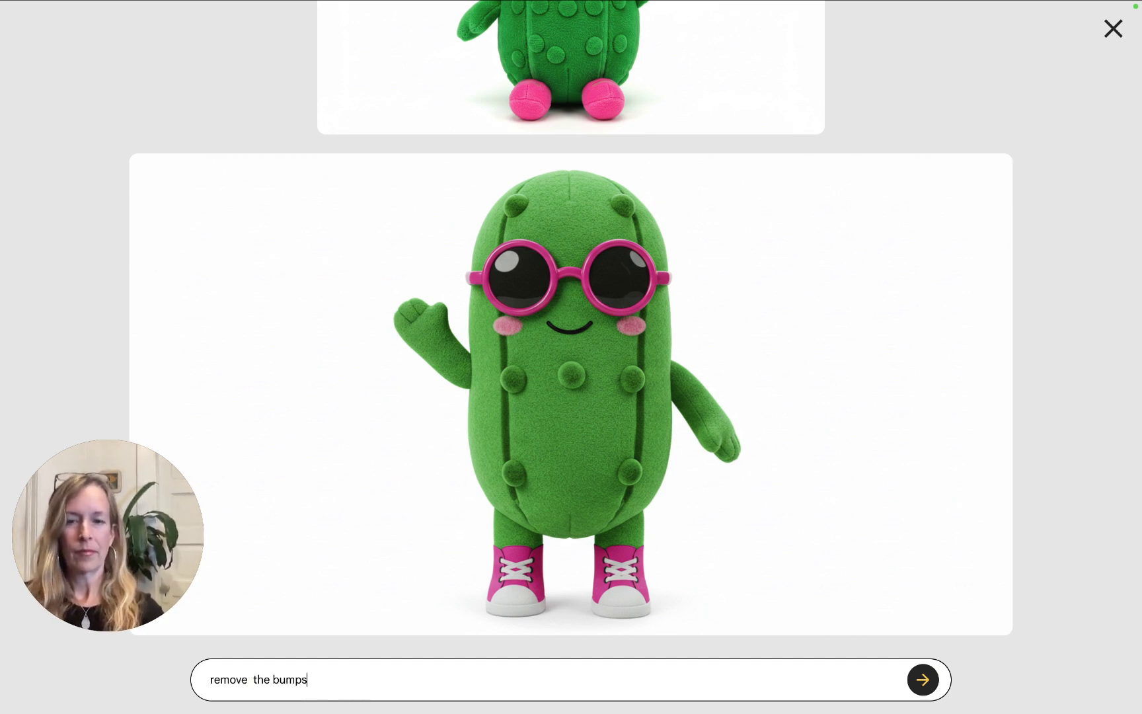
key(Return)
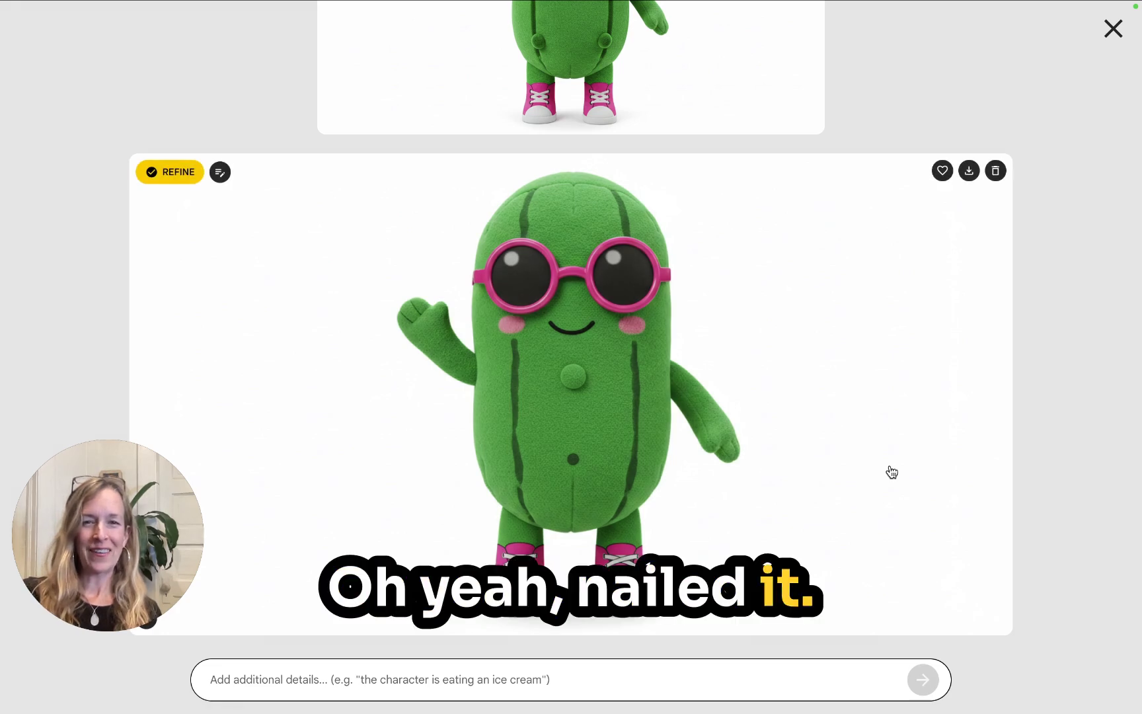
scroll(581, 380, up, 2)
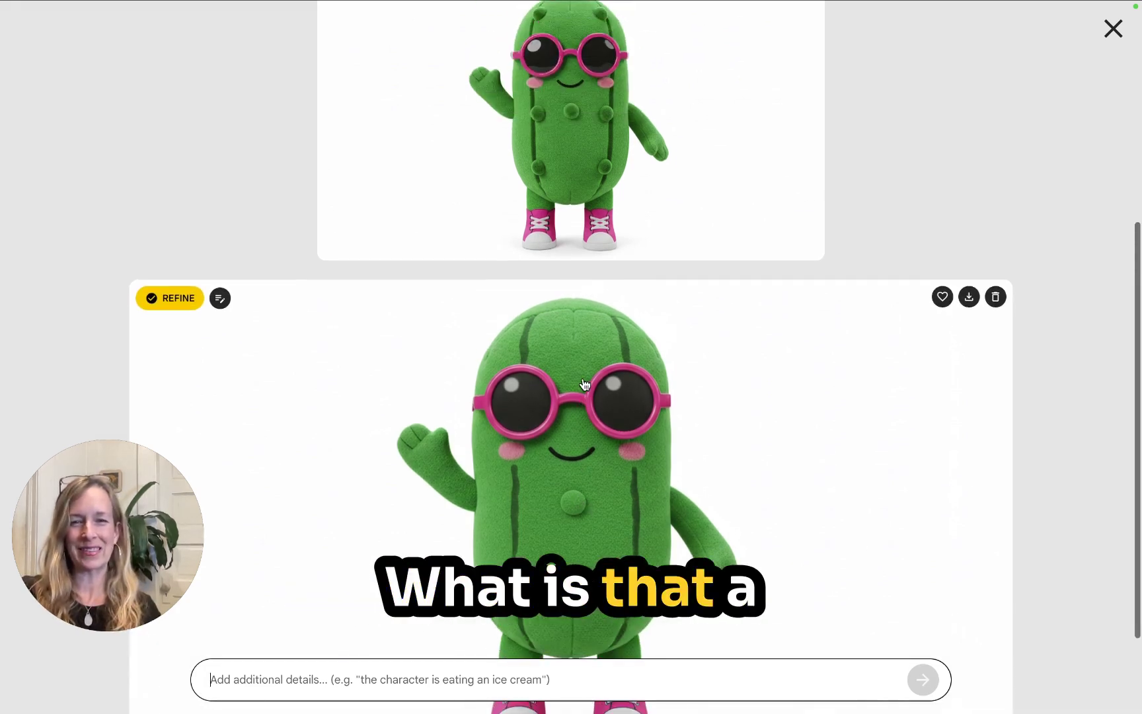
scroll(584, 383, down, 2)
scroll(584, 383, up, 6)
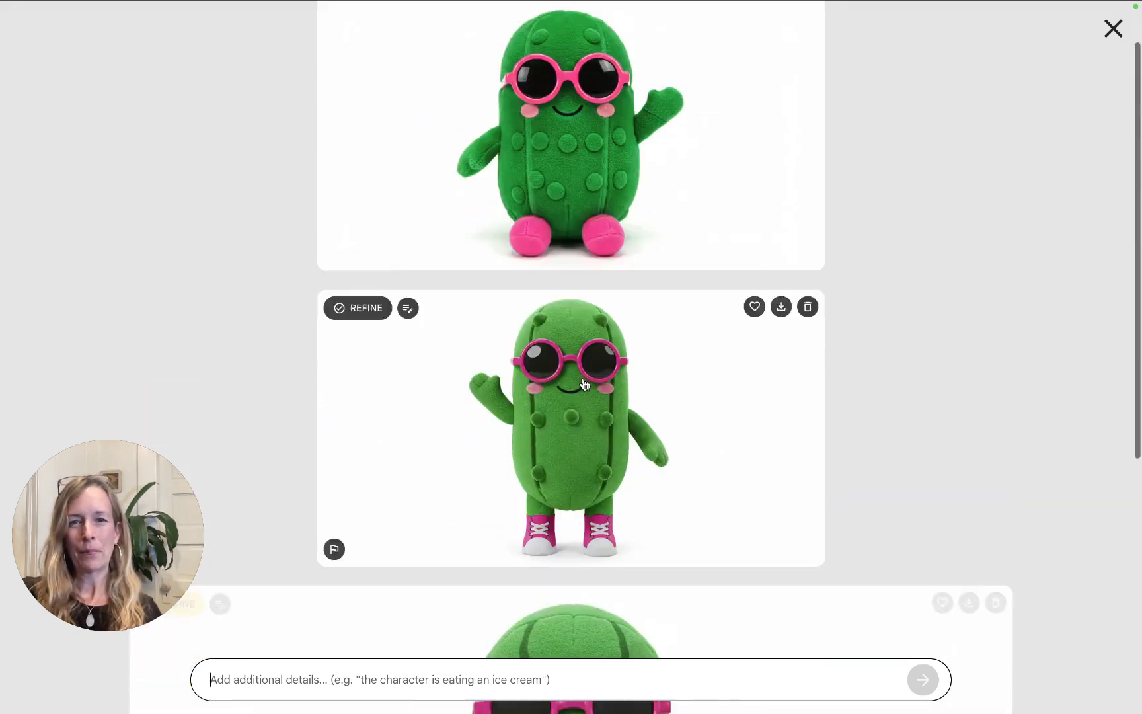
scroll(584, 383, down, 5)
Refine the resulting plushie again with the instruction "remove all 3 dimensinal bumps"
text(remove all )
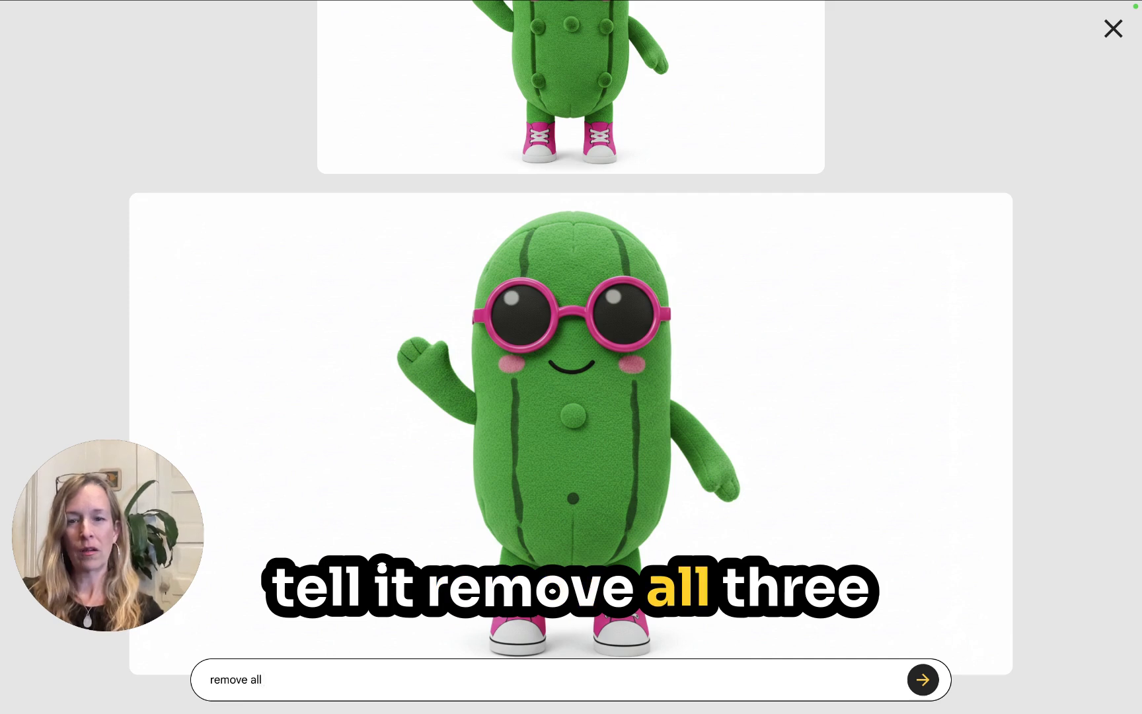
text(3 dimen)
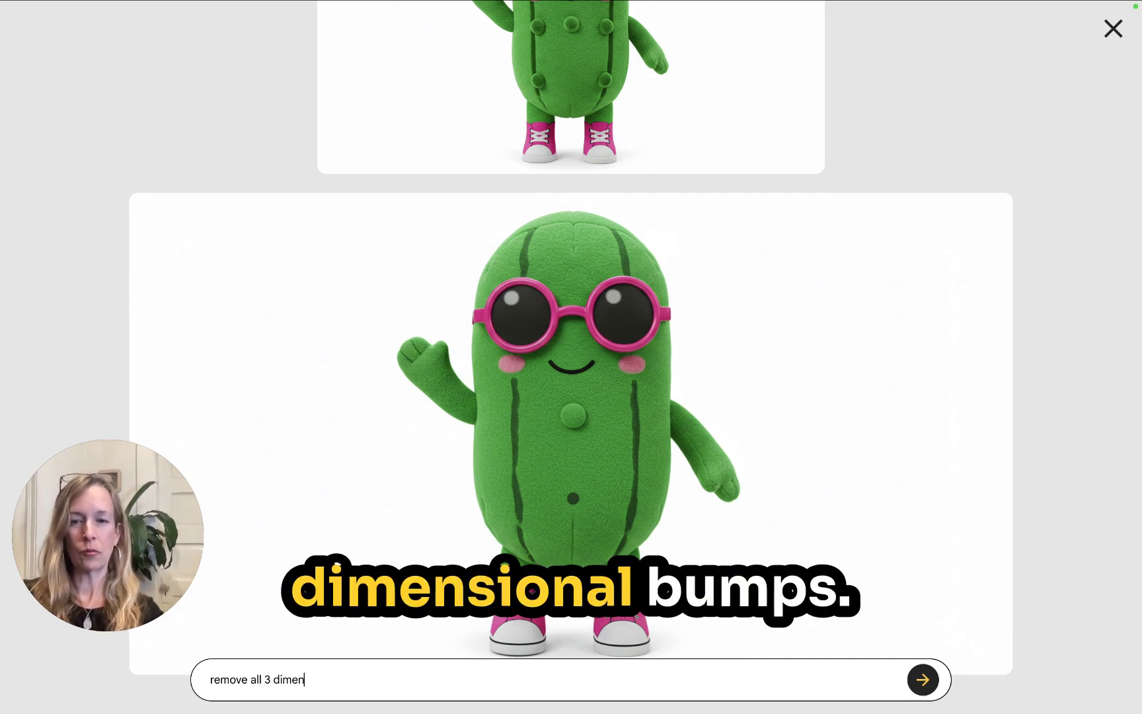
text(sinal bump)
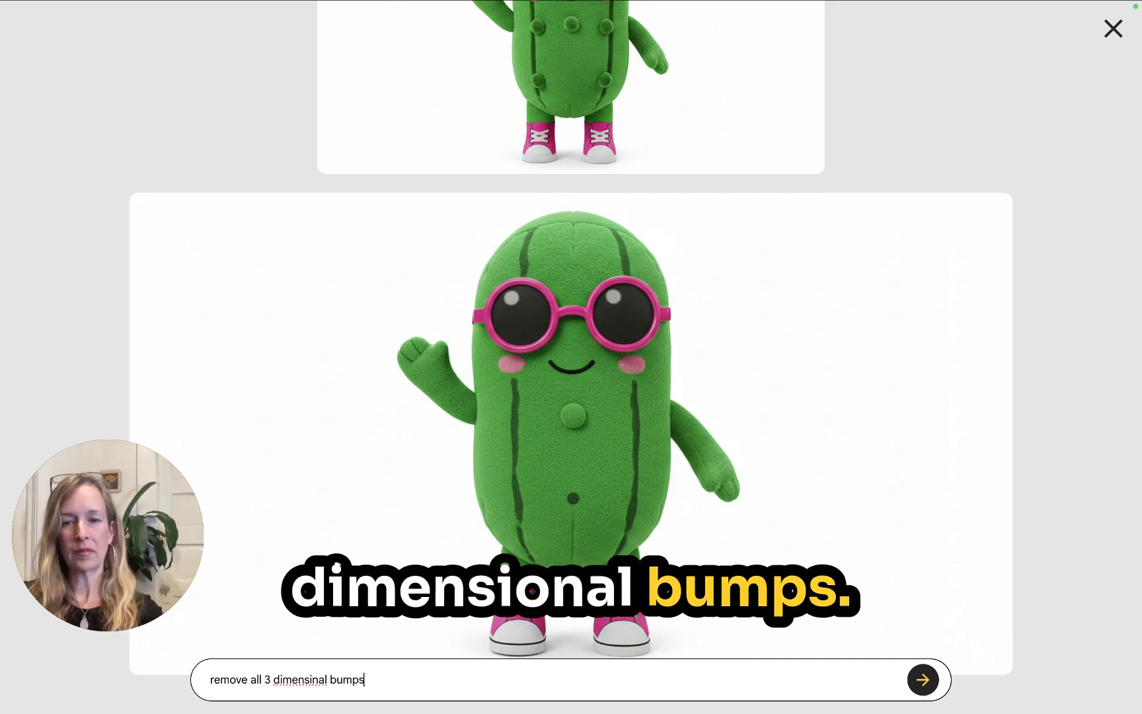
text(s)
key(Return)
Compare the bumps, sunglasses and shoes of the newest plushie with those of all earlier versions
scroll(577, 511, up, 8)
scroll(576, 510, up, 4)
scroll(576, 510, down, 10)
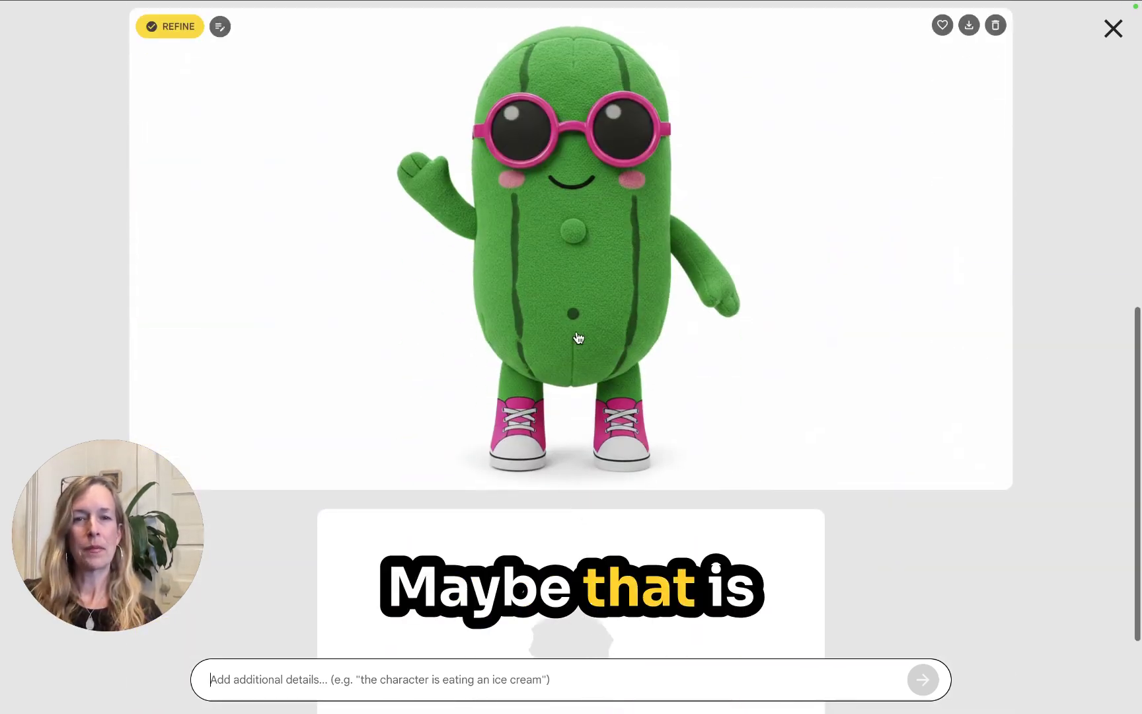
scroll(576, 319, up, 8)
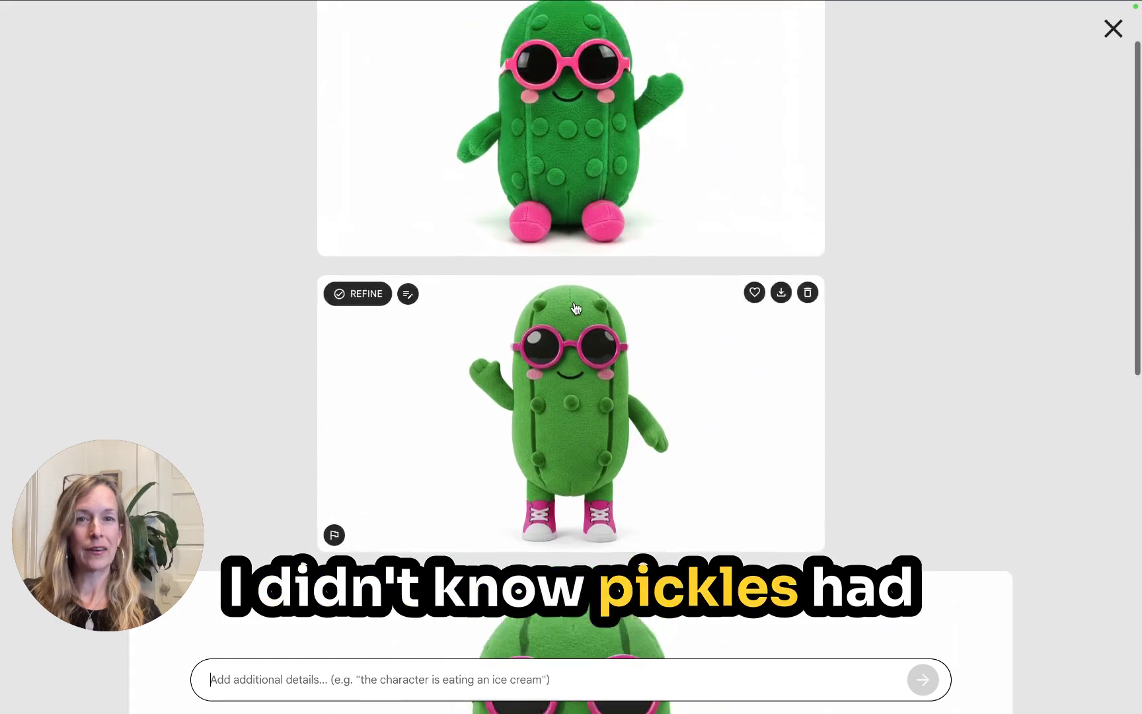
scroll(576, 311, down, 3)
scroll(576, 308, down, 3)
scroll(576, 308, up, 2)
scroll(576, 308, down, 8)
scroll(577, 308, down, 3)
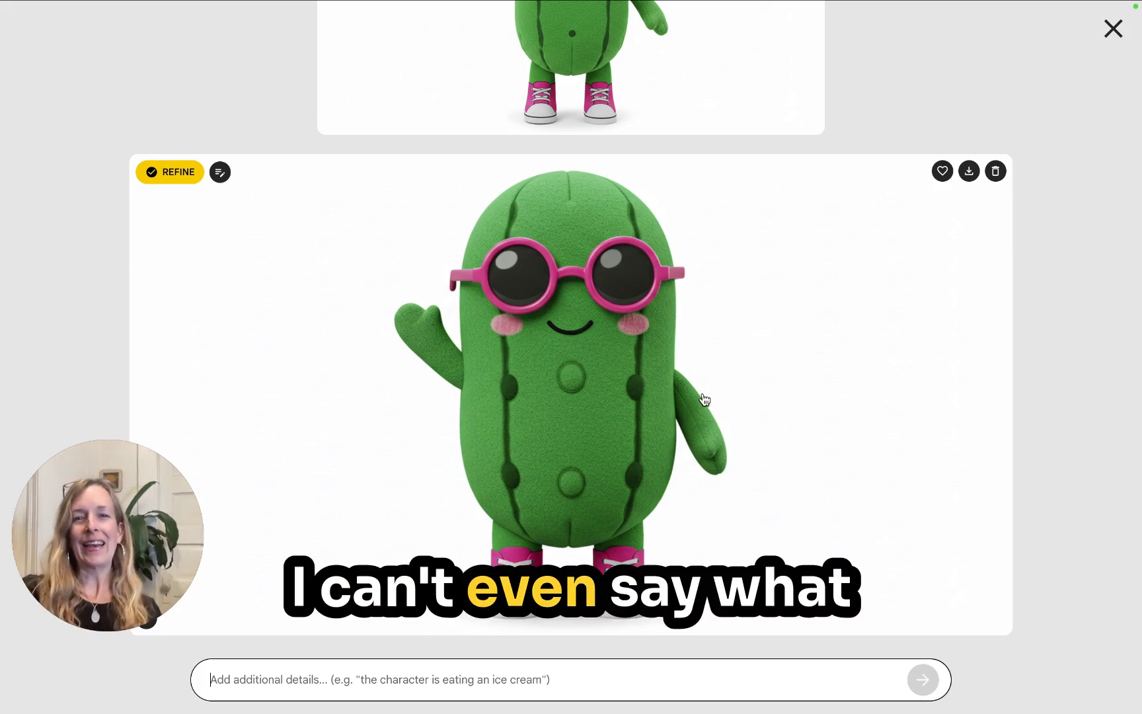
scroll(724, 408, up, 6)
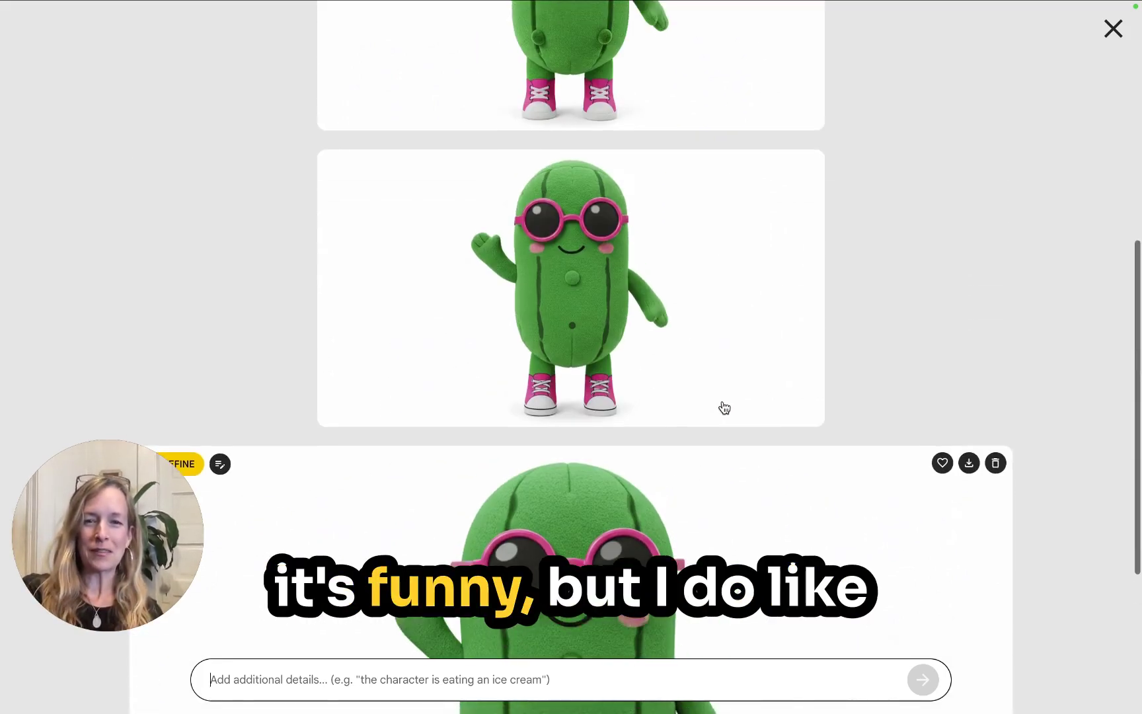
scroll(724, 407, up, 5)
scroll(723, 408, down, 10)
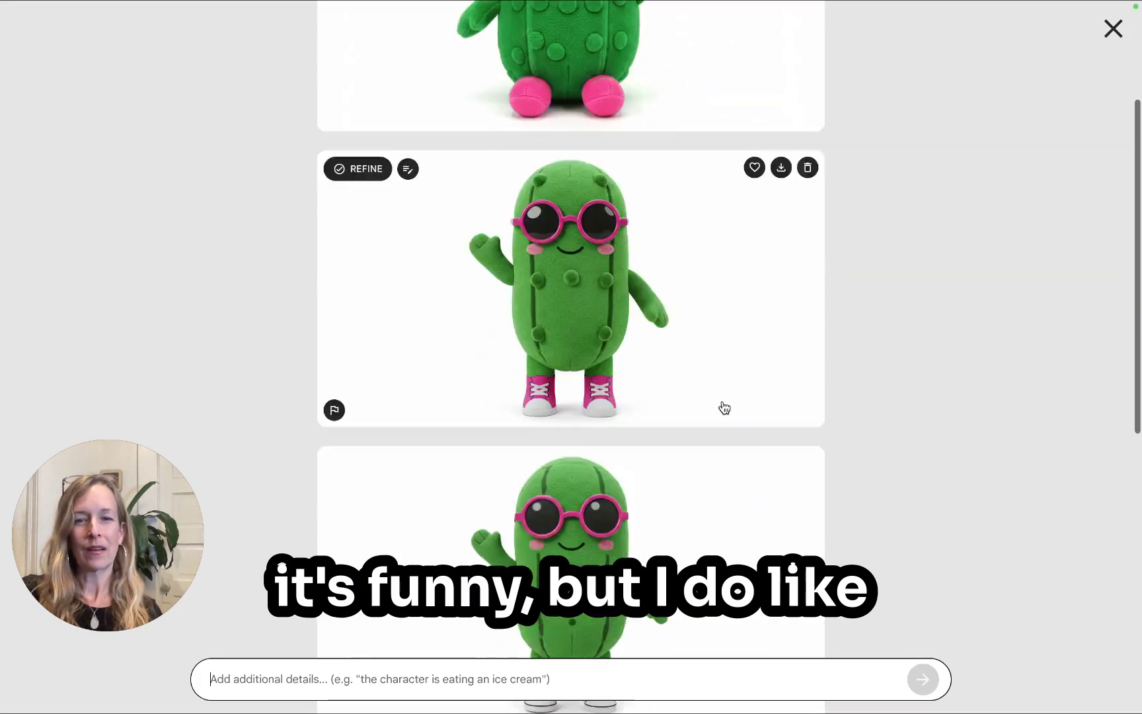
scroll(723, 407, down, 2)
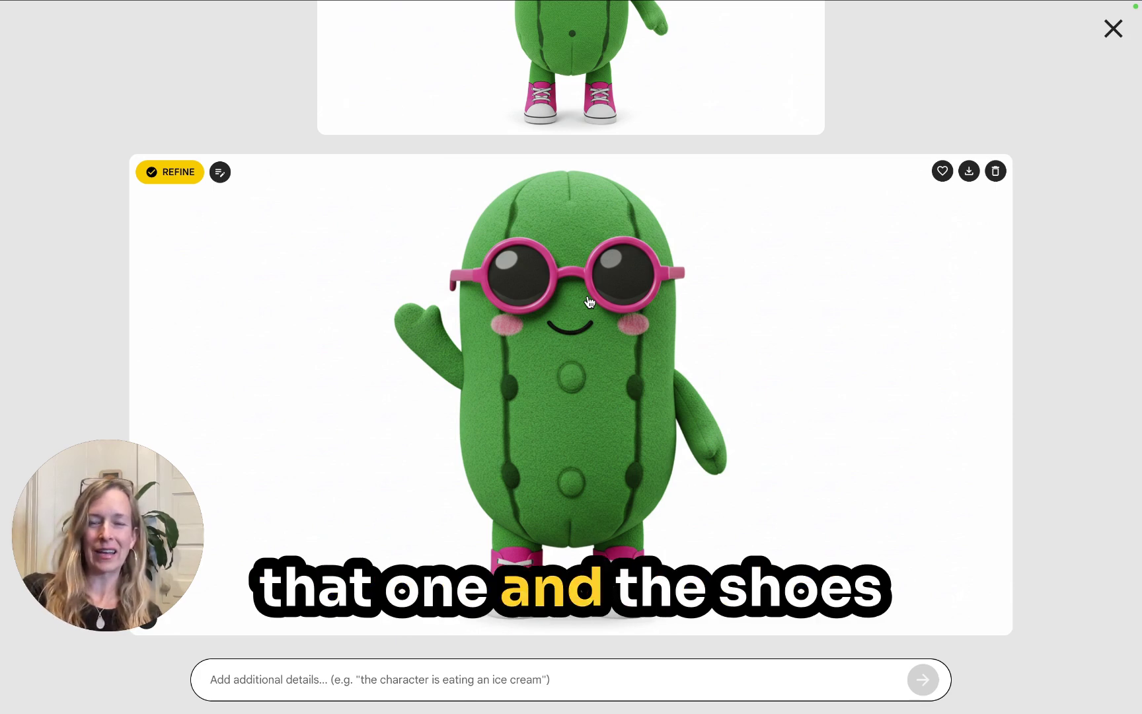
scroll(589, 302, up, 15)
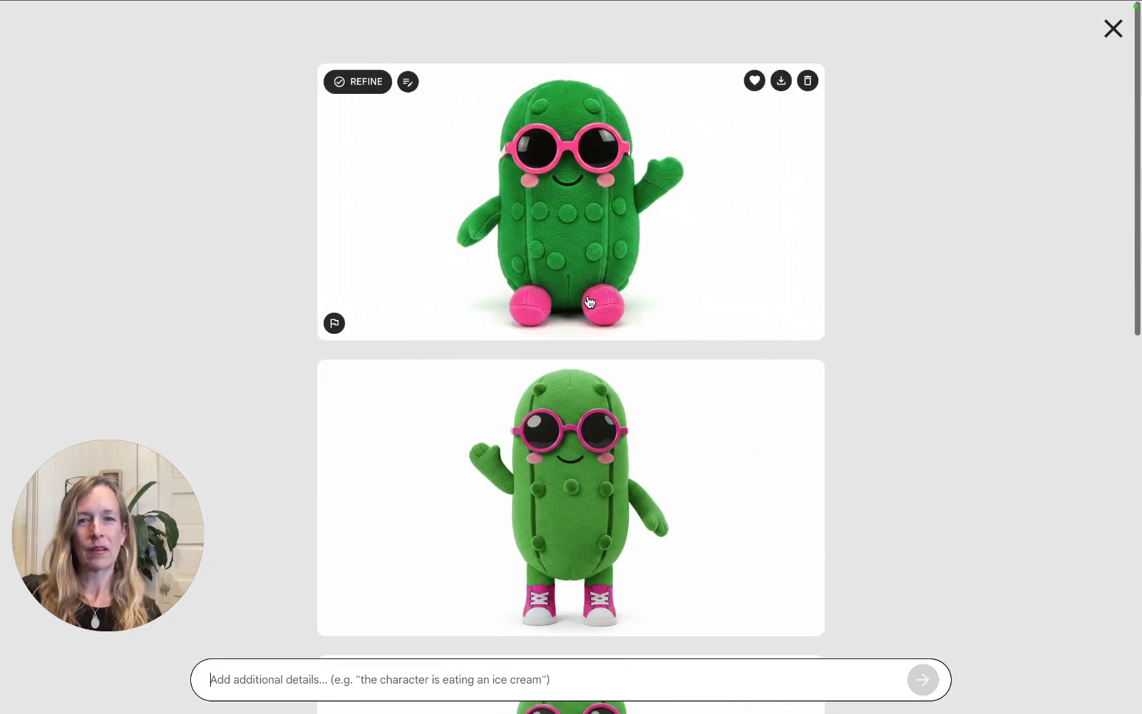
scroll(578, 178, down, 10)
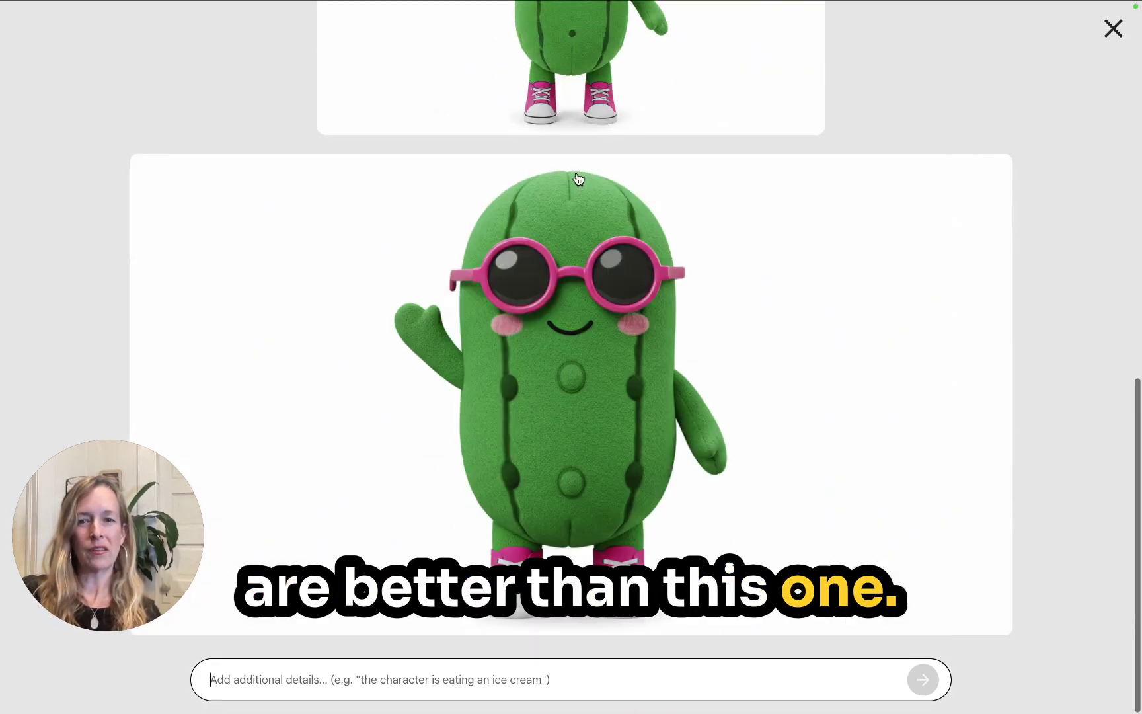
Refine the newest plushie by asking to "give it more pickle bumps but not" symmetrical
click(454, 683)
text(give i)
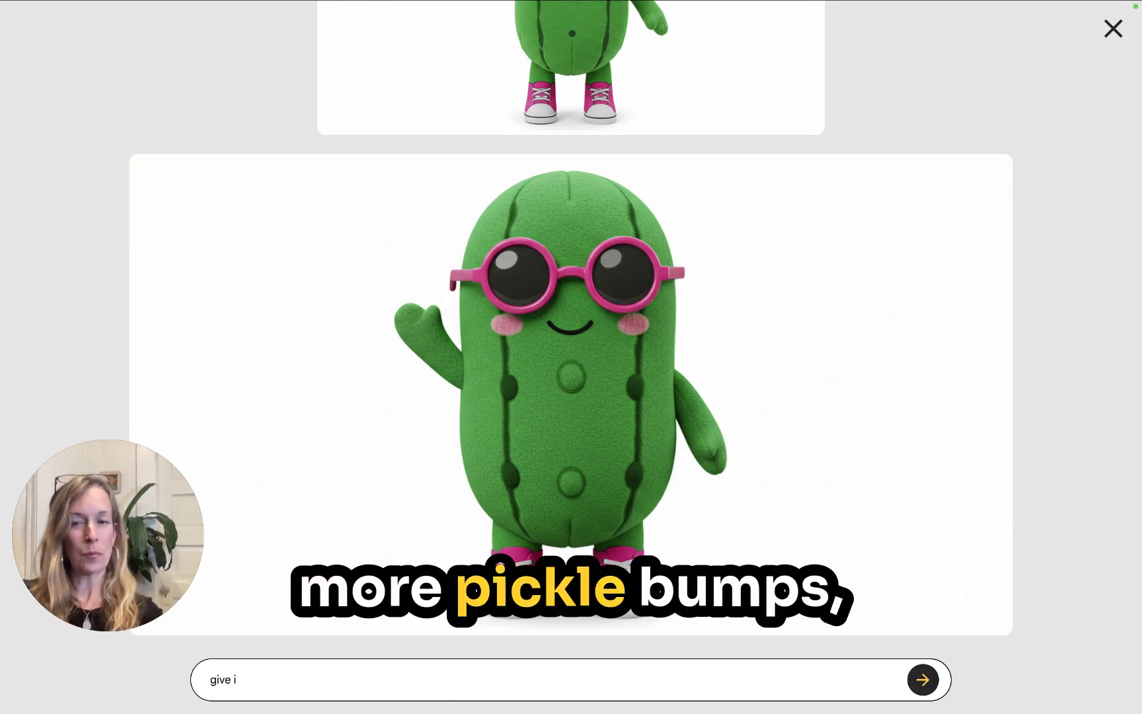
text(t more pi)
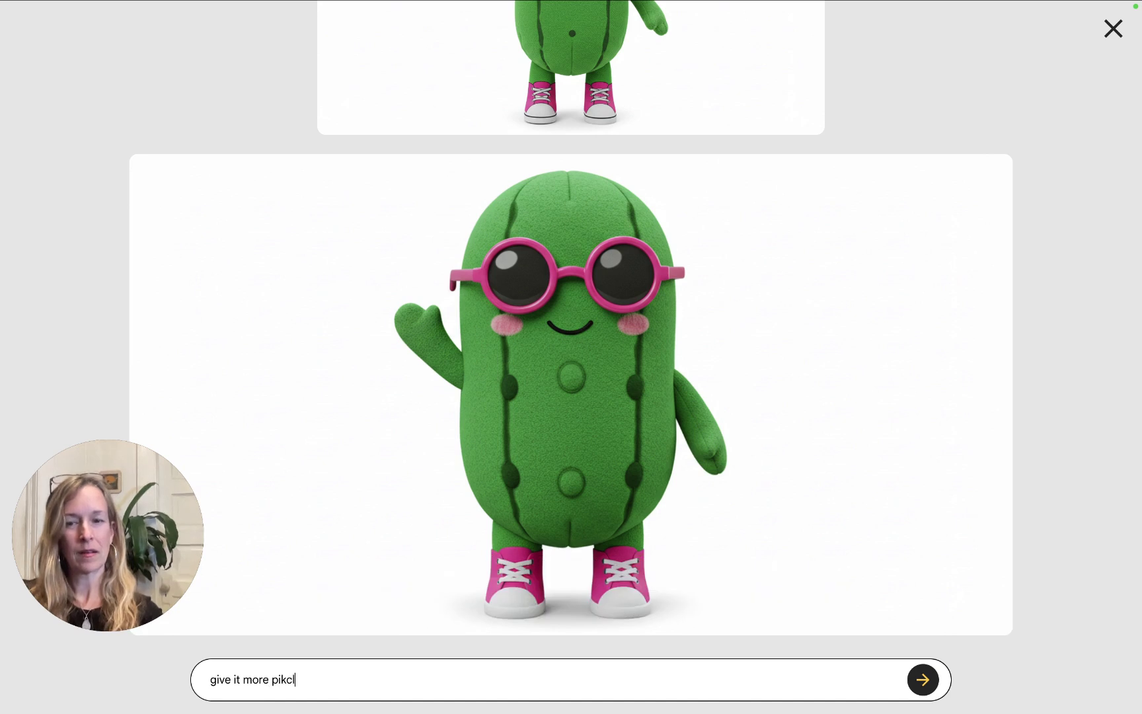
text(ckle bum)
text(s)
key(BackSpace)
text(ps but not)
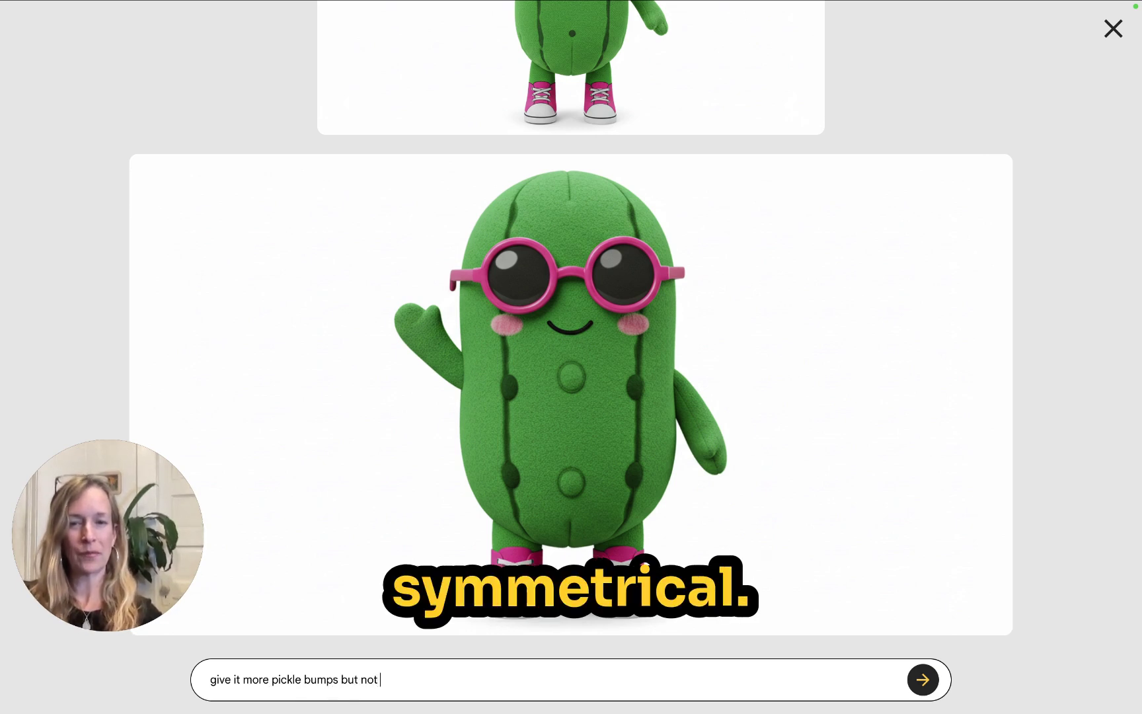
key(Return)
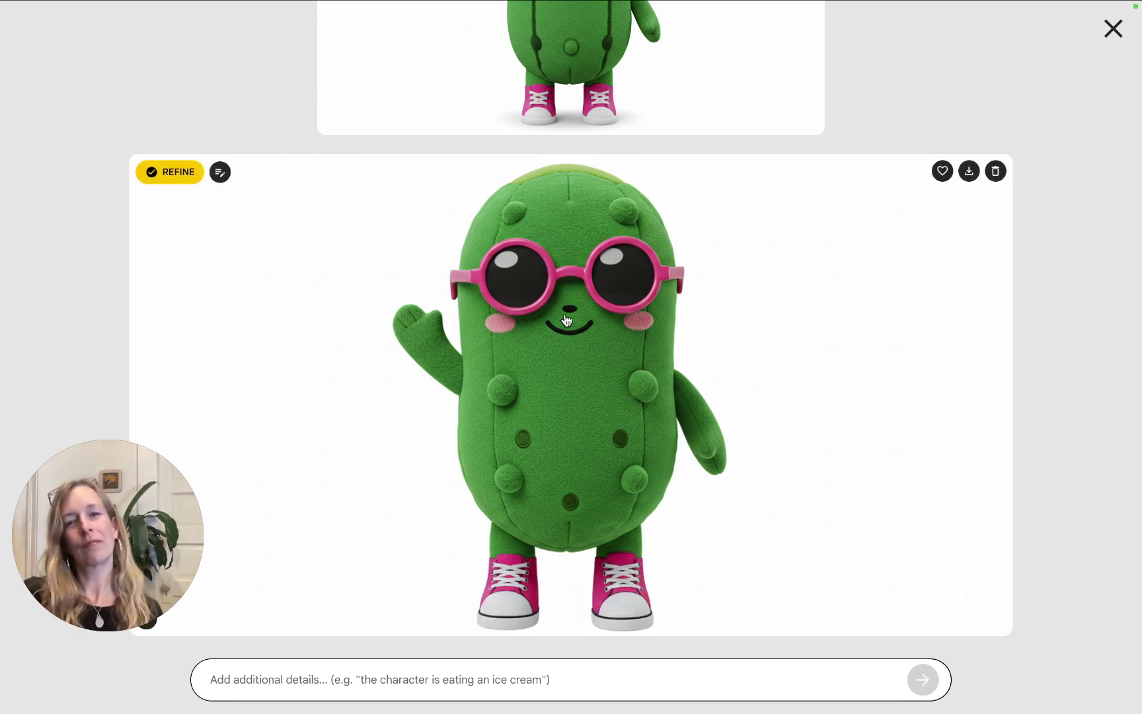
Review the refined versions and download the original bumpy plushie with round pink feet
scroll(581, 320, up, 3)
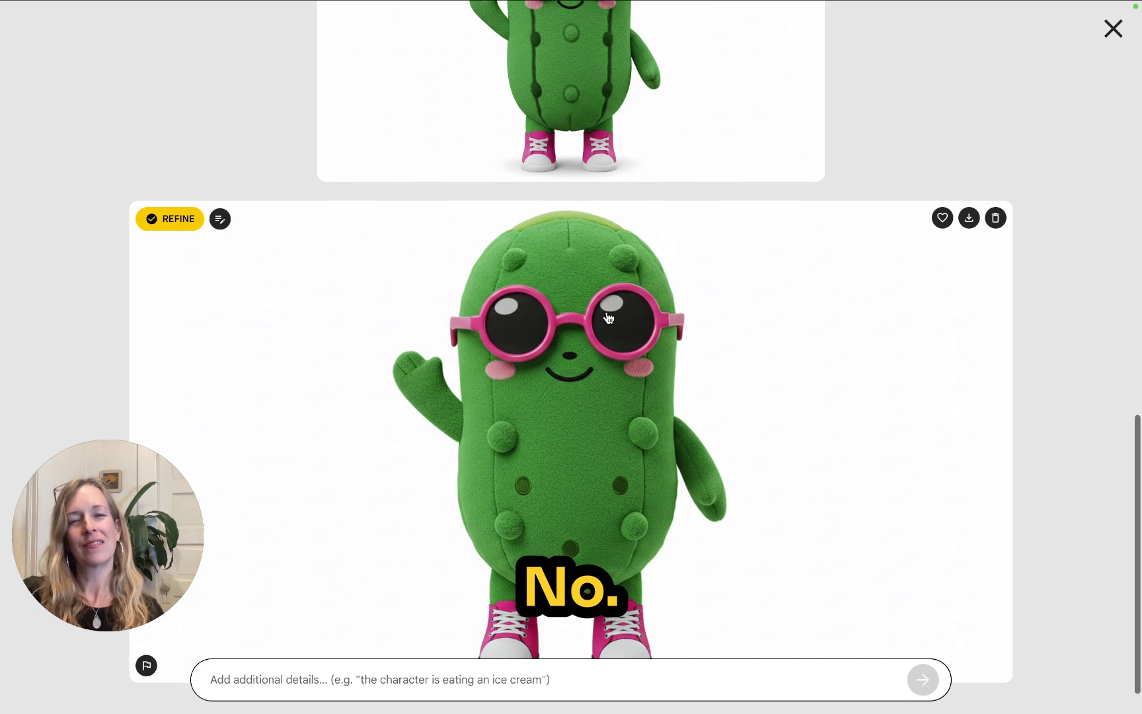
scroll(608, 318, up, 4)
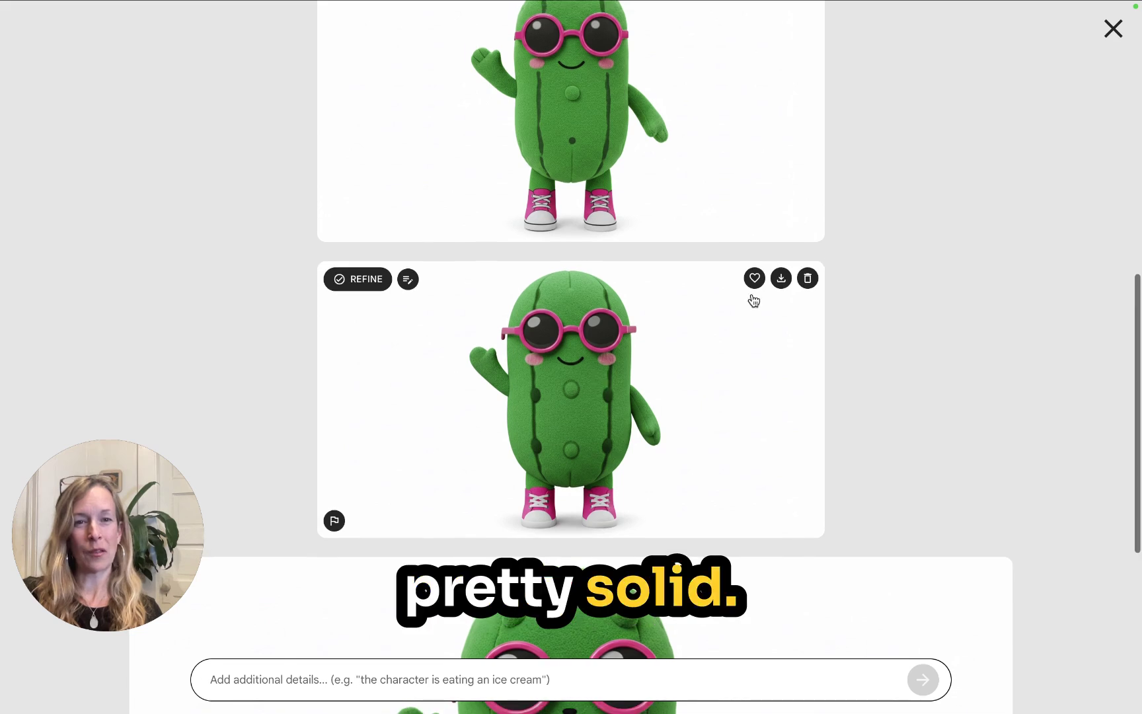
scroll(761, 318, up, 1)
scroll(760, 319, up, 3)
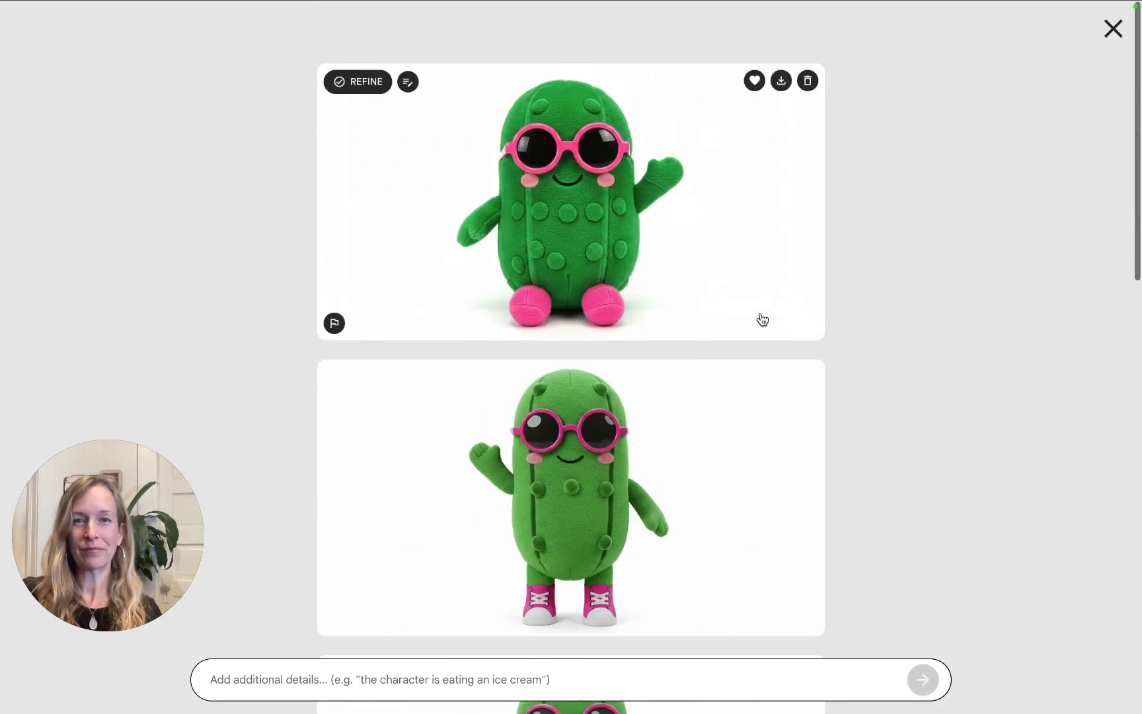
click(754, 80)
click(781, 81)
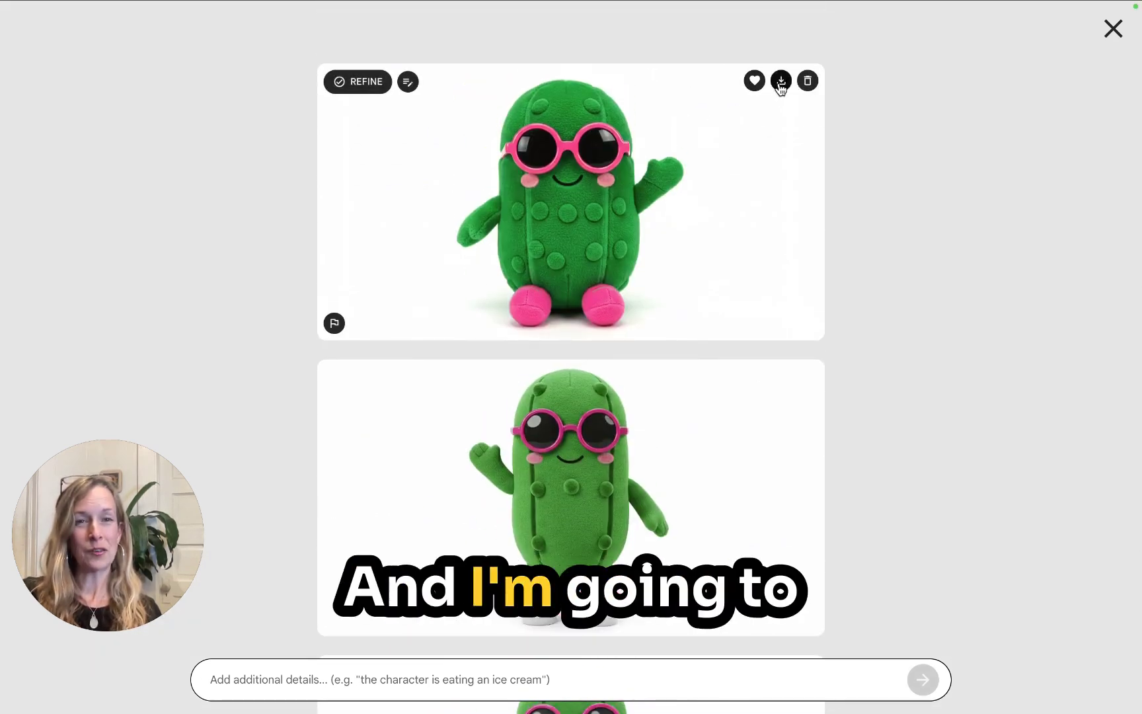
scroll(750, 213, down, 10)
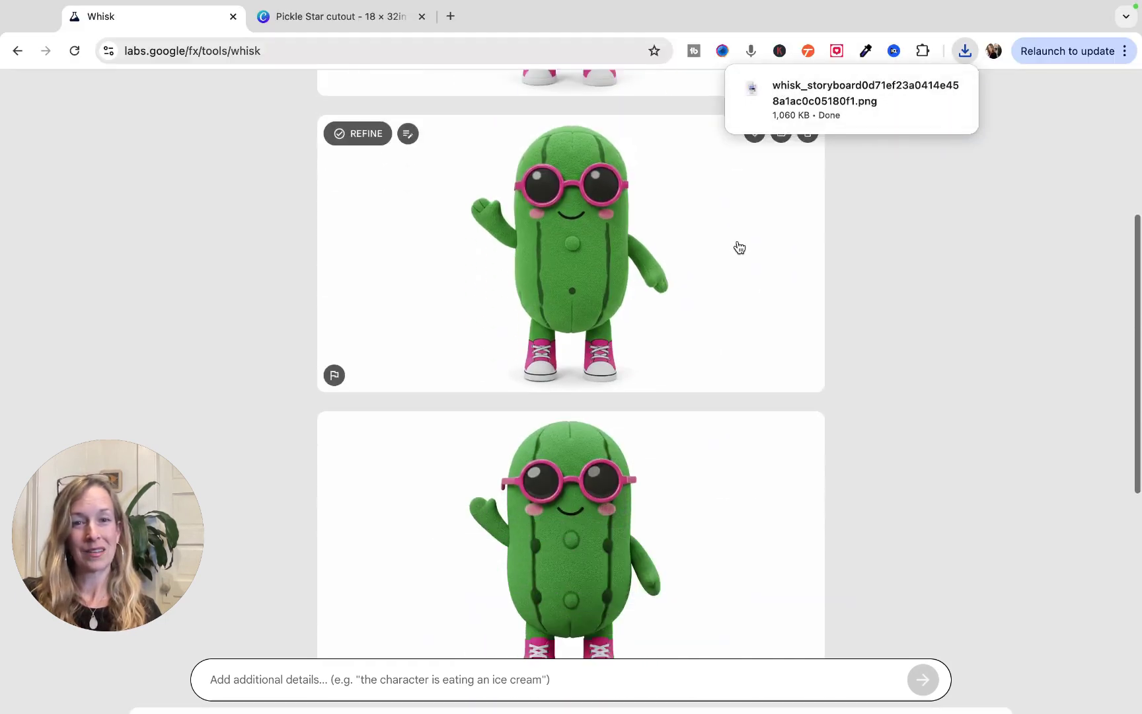
scroll(739, 247, up, 2)
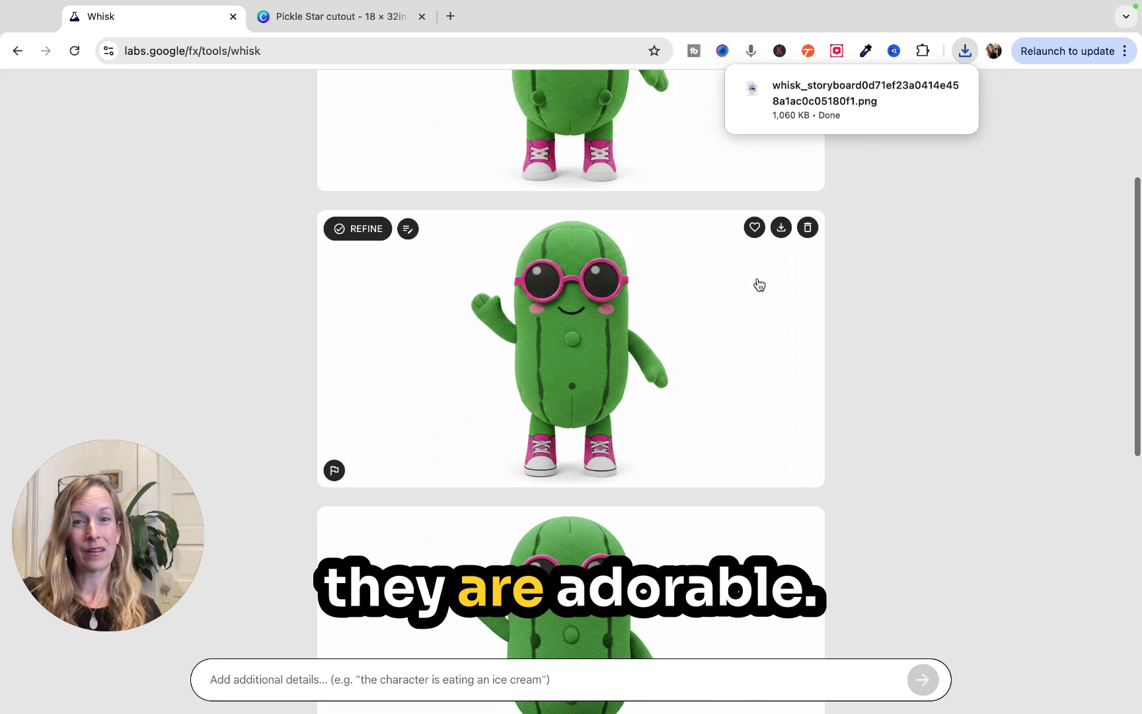
scroll(726, 349, down, 6)
scroll(729, 350, down, 3)
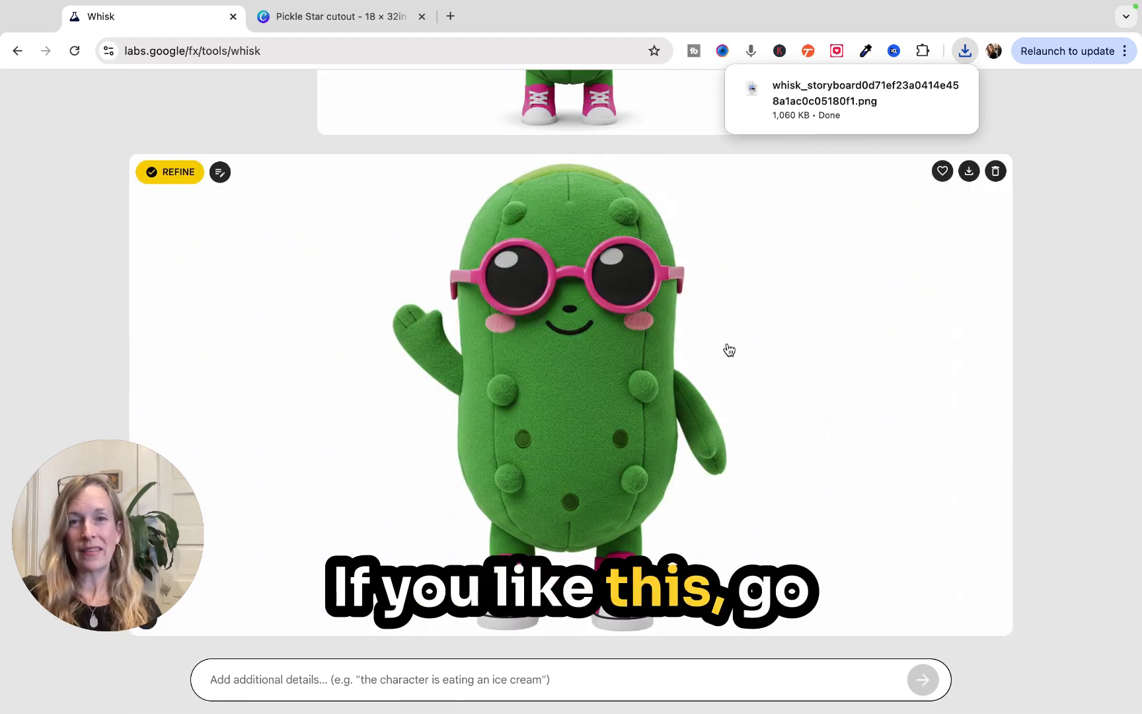